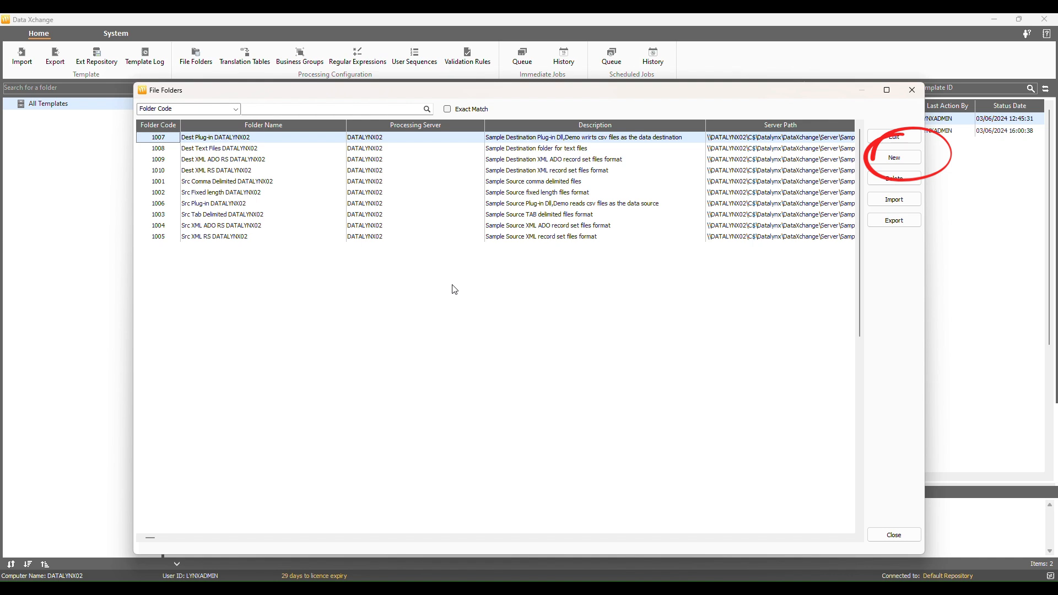
Step: Start a new file folder on processing server DATALYNX02, named Demo with the description "Demo folder for Person files"
{"action": "left_click", "coordinate": [894, 158]}
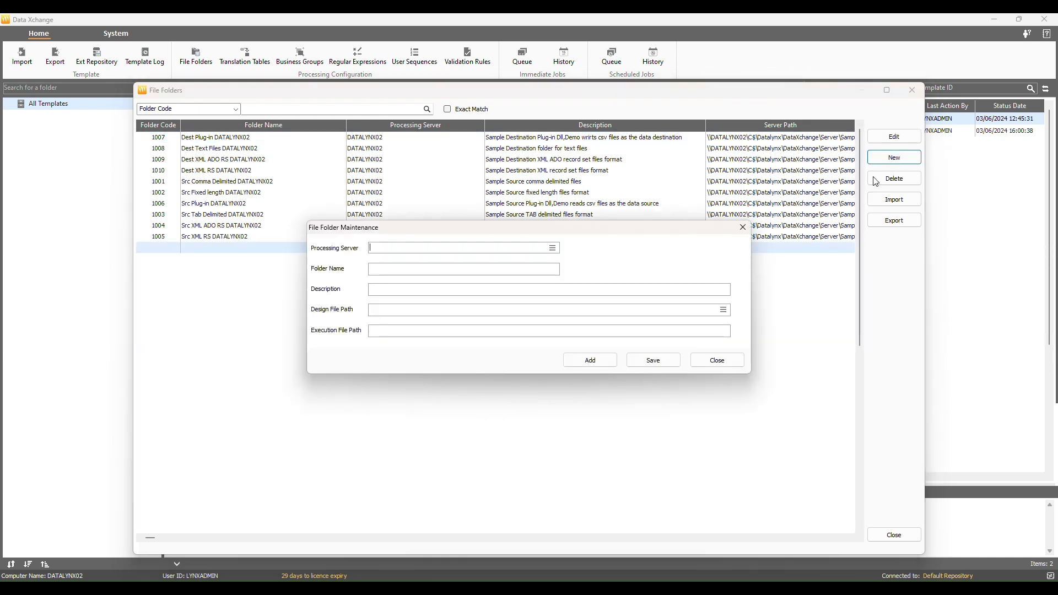
{"action": "left_click", "coordinate": [553, 249]}
{"action": "left_click_drag", "start_coordinate": [237, 234], "coordinate": [354, 178]}
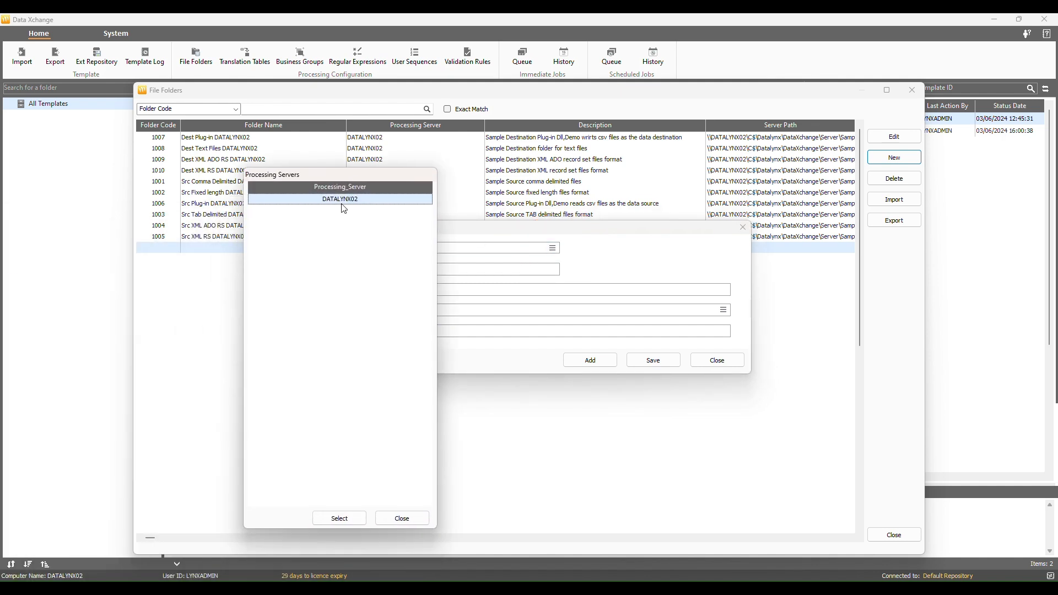
{"action": "double_click", "coordinate": [342, 200]}
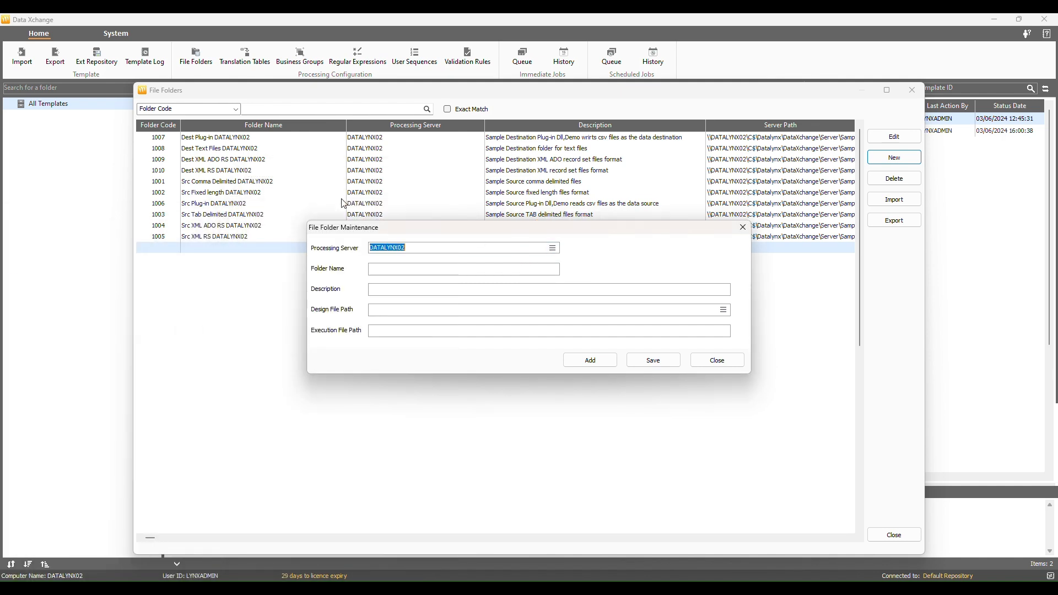
{"action": "left_click", "coordinate": [405, 270]}
{"action": "type", "text": "Demo"}
{"action": "left_click", "coordinate": [404, 290]}
{"action": "type", "text": "Demo folder for Person files"}
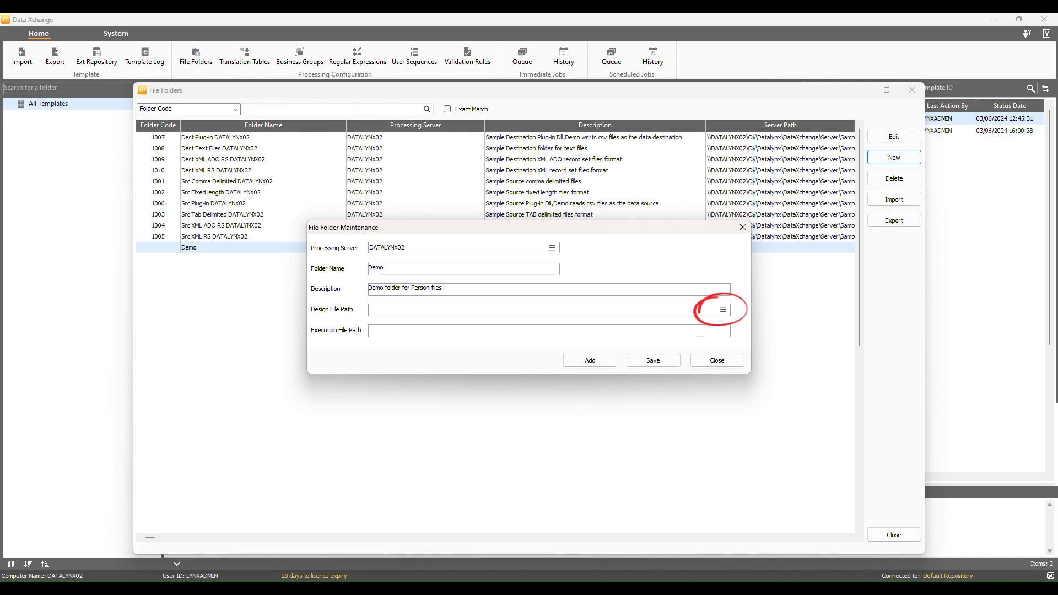
Step: Choose C:\temp\Demo_Files as the Demo folder's design file path
{"action": "left_click", "coordinate": [722, 310]}
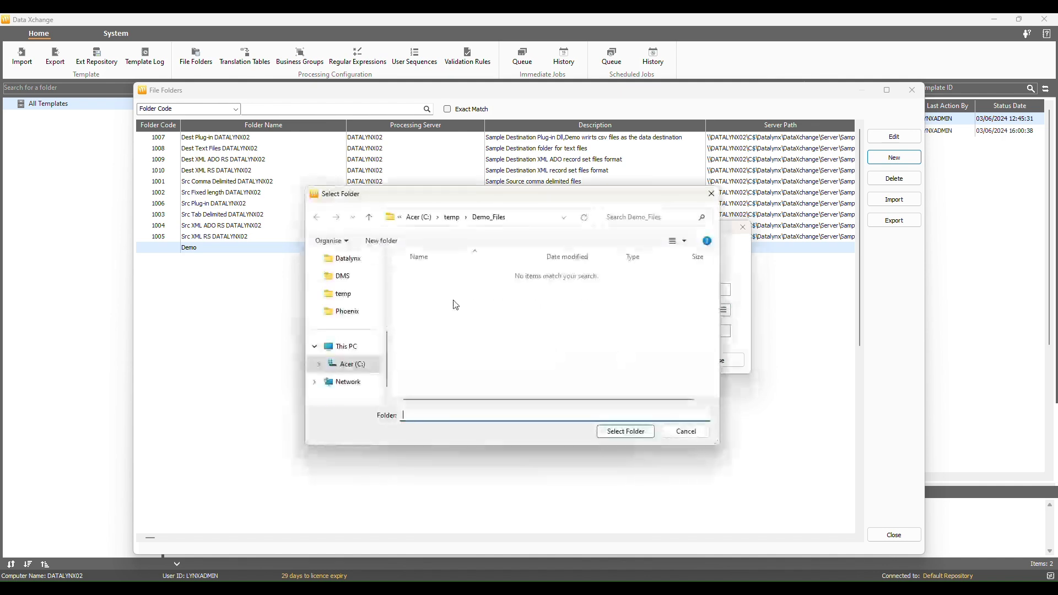
{"action": "left_click", "coordinate": [344, 293]}
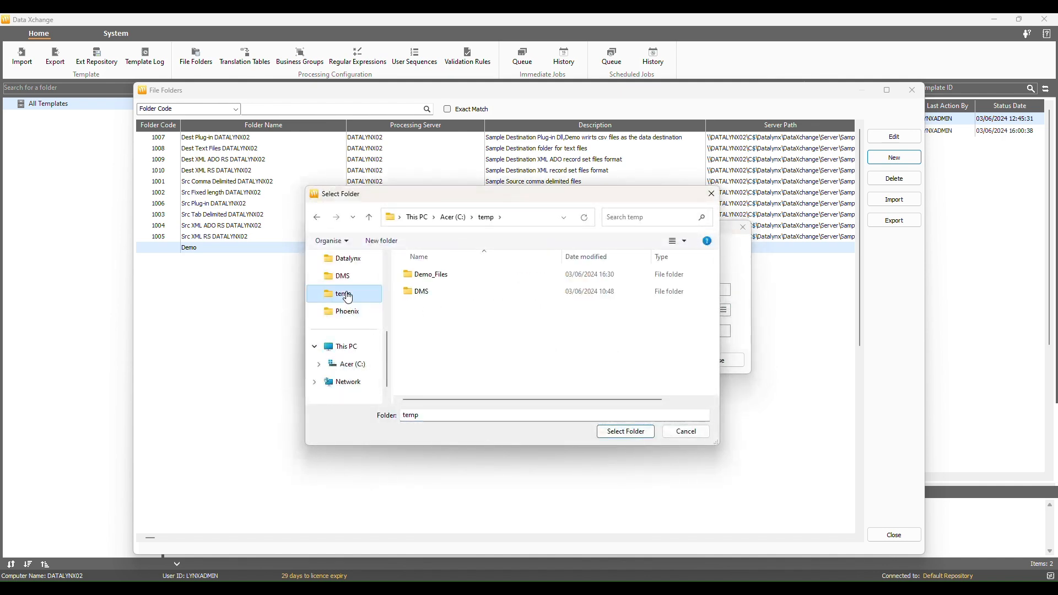
{"action": "double_click", "coordinate": [443, 278]}
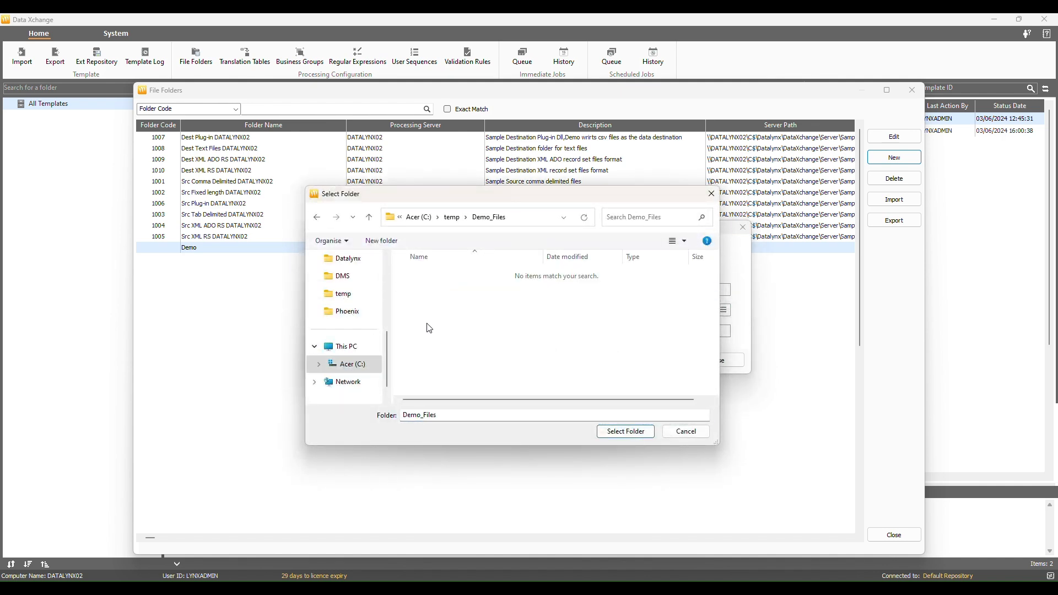
{"action": "left_click", "coordinate": [622, 434]}
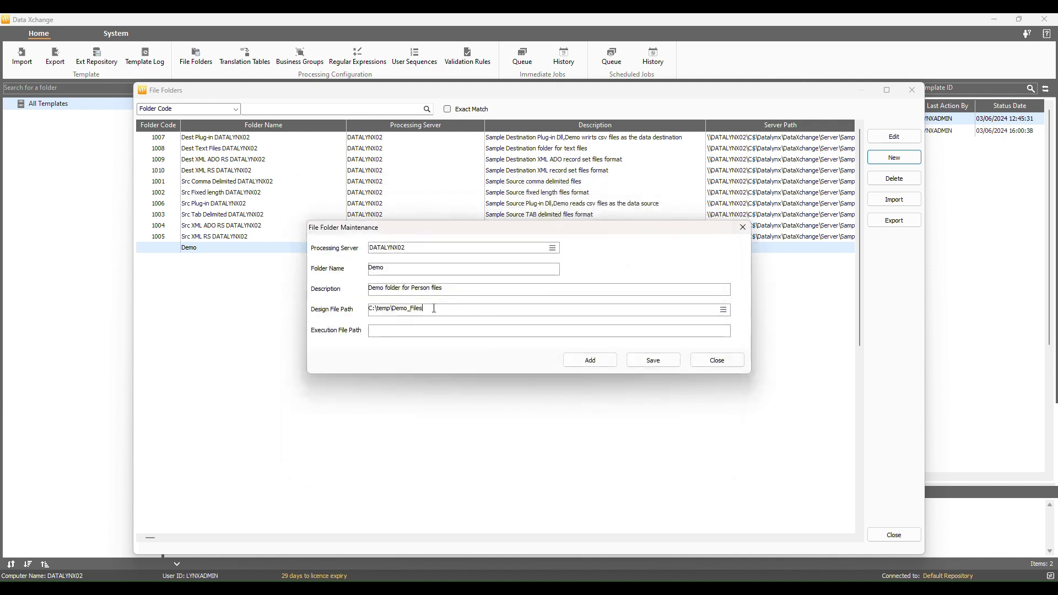
Step: Copy the design path C:\temp\Demo_Files into the execution file path, then save the Demo folder and close the file folder list
{"action": "left_click_drag", "start_coordinate": [434, 309], "coordinate": [328, 309]}
{"action": "key", "text": "ctrl+c"}
{"action": "left_click", "coordinate": [395, 331]}
{"action": "key", "text": "ctrl+v"}
{"action": "left_click", "coordinate": [669, 363]}
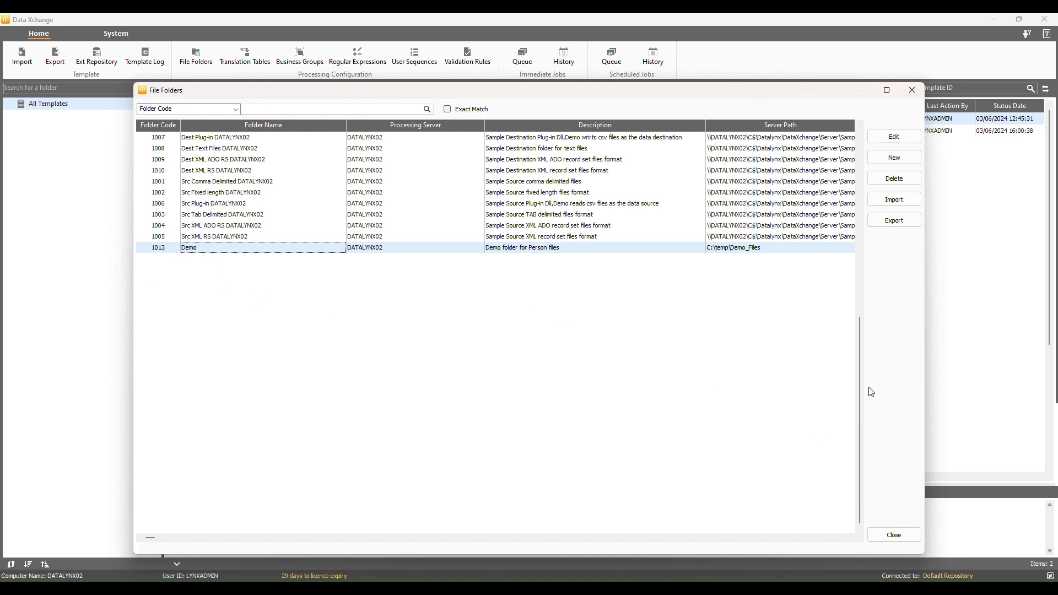
{"action": "left_click", "coordinate": [910, 539]}
{"action": "left_click", "coordinate": [911, 539]}
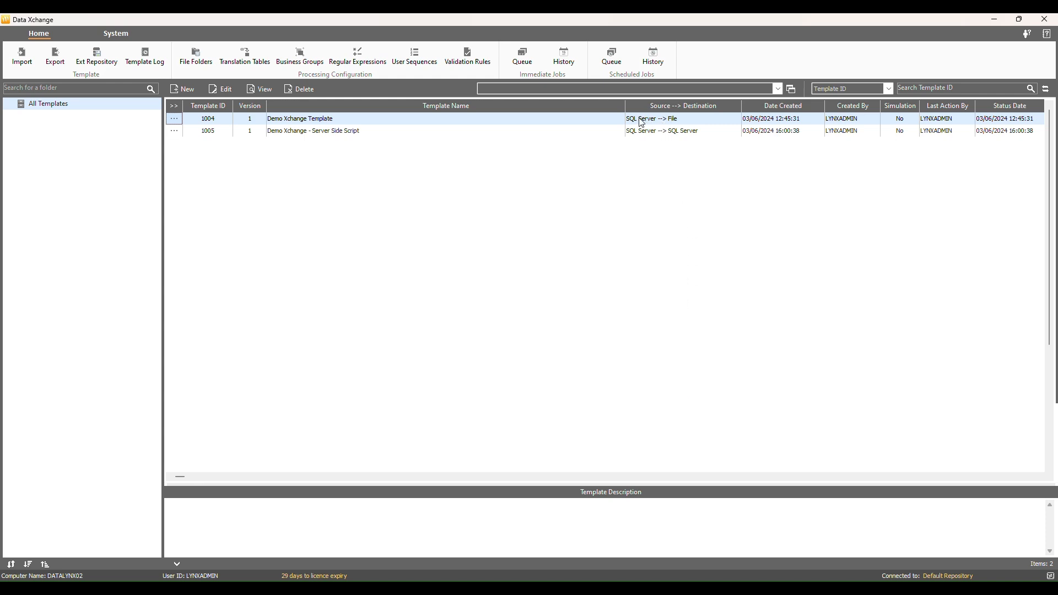
Step: Open the data mapping of Demo Xchange Template and bring up the destination tables of Demo Sequence - Person
{"action": "left_click", "coordinate": [174, 119]}
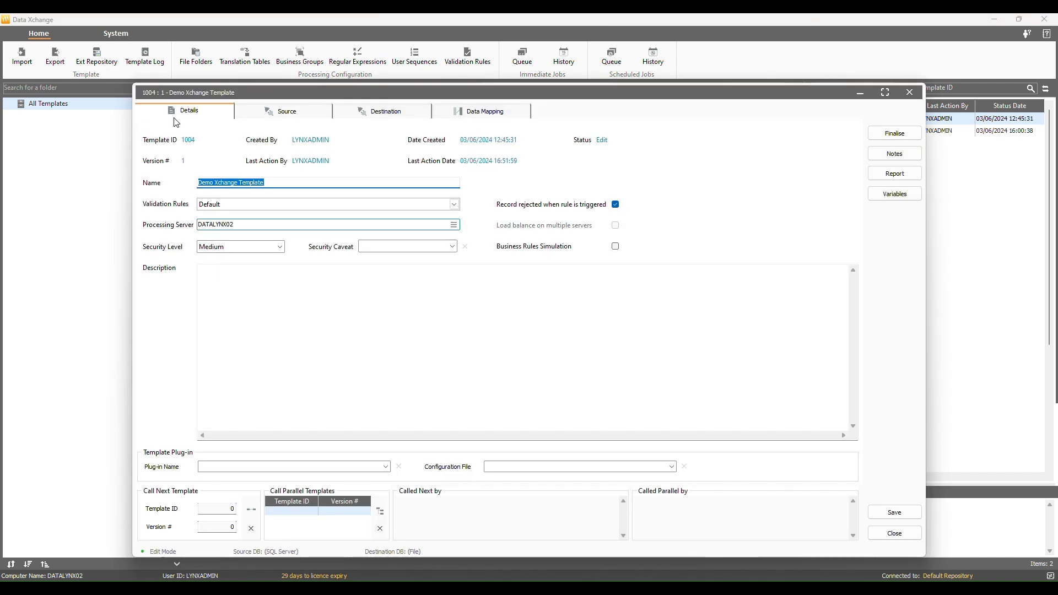
{"action": "left_click", "coordinate": [275, 117]}
{"action": "left_click", "coordinate": [388, 117]}
{"action": "left_click", "coordinate": [457, 117]}
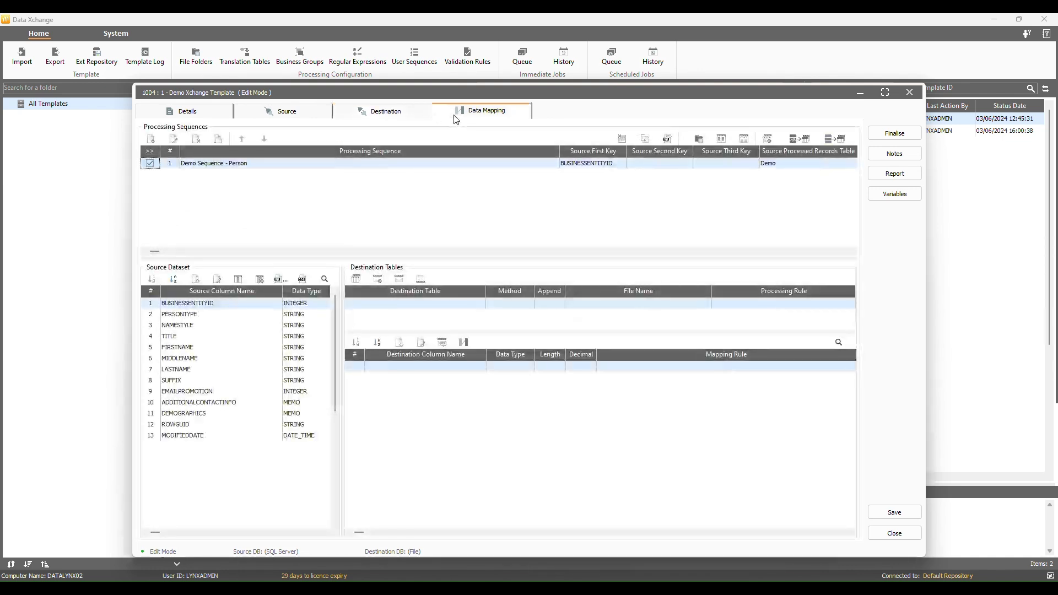
{"action": "left_click", "coordinate": [357, 279]}
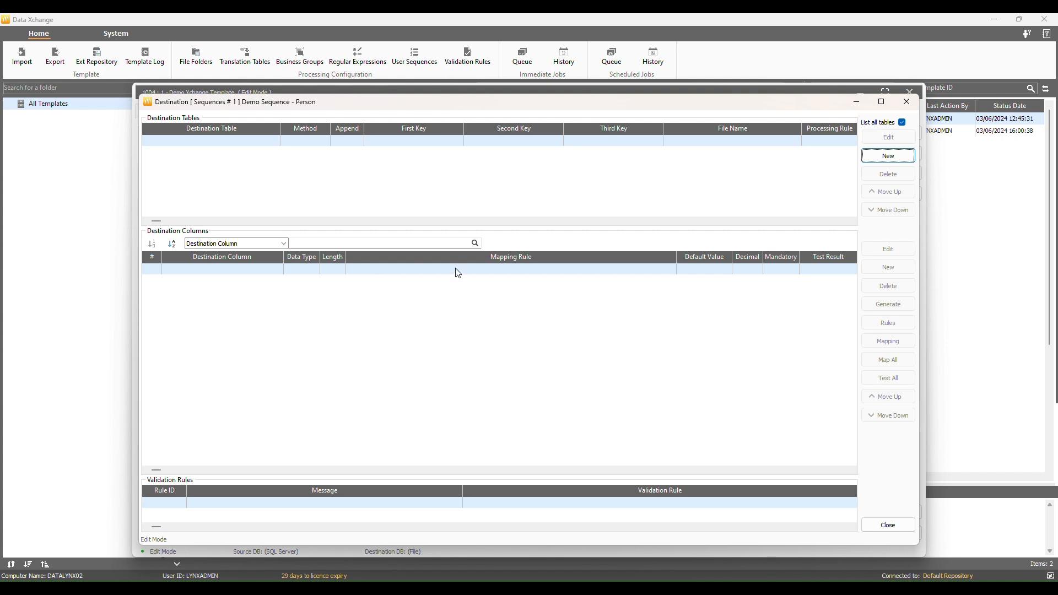
Step: Create a destination table named Person with Demo as its destination folder and Text as its file type
{"action": "left_click", "coordinate": [887, 156]}
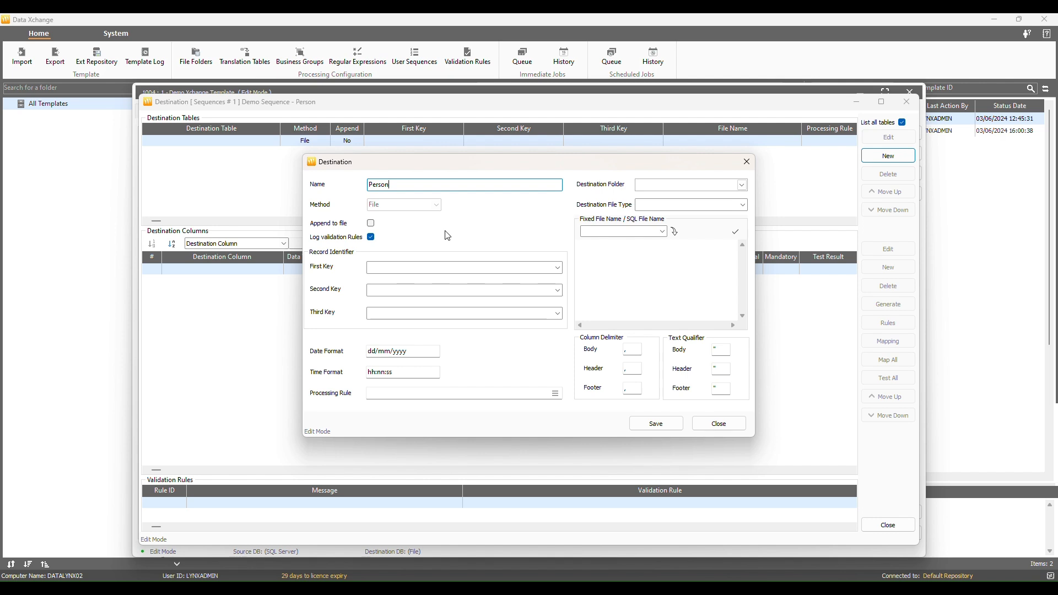
{"action": "left_click", "coordinate": [741, 186]}
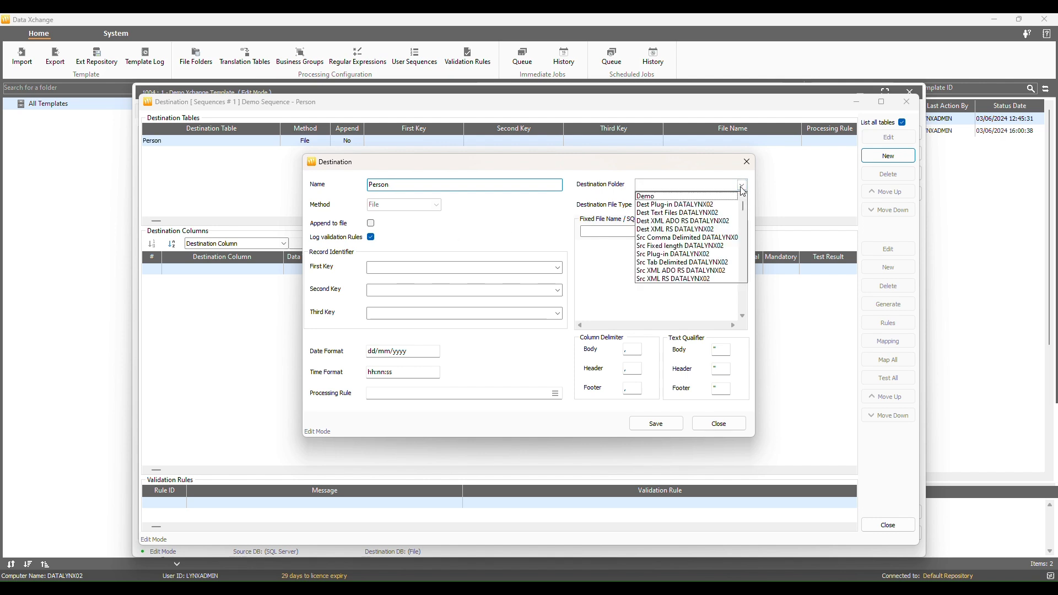
{"action": "left_click", "coordinate": [649, 198]}
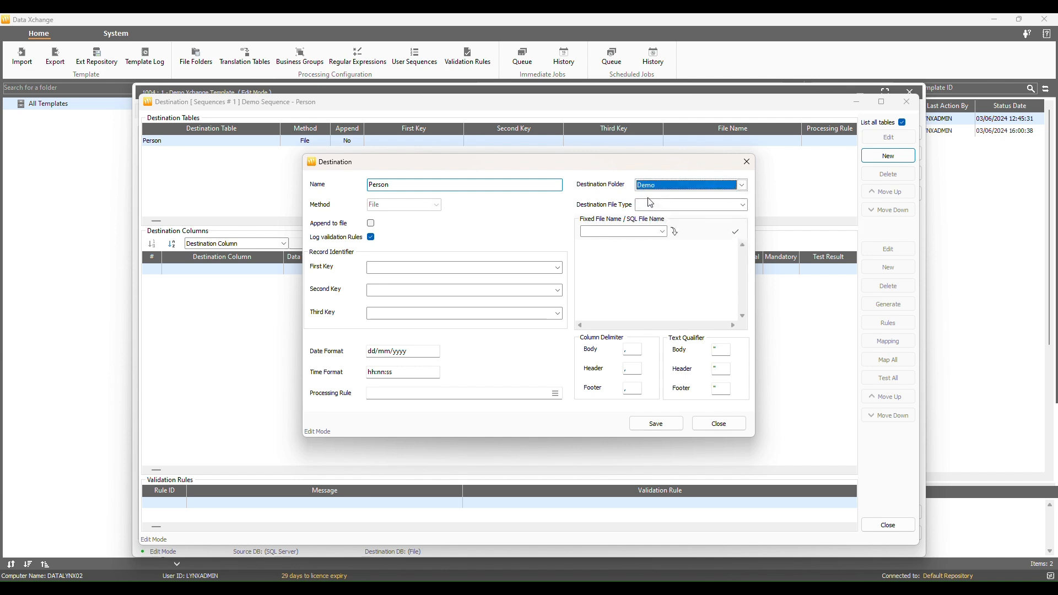
{"action": "left_click", "coordinate": [742, 206]}
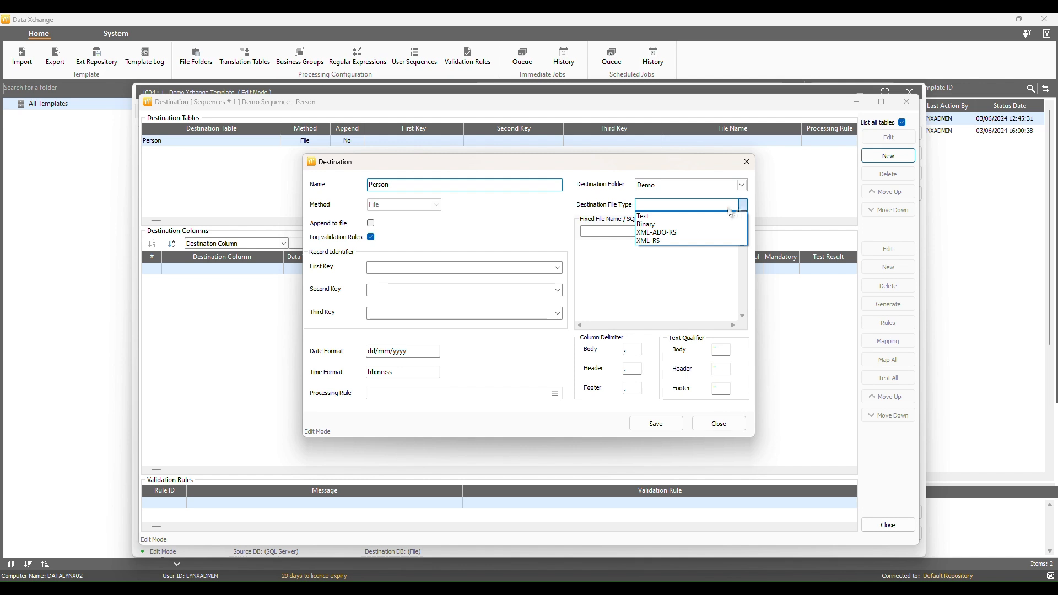
{"action": "left_click", "coordinate": [664, 216]}
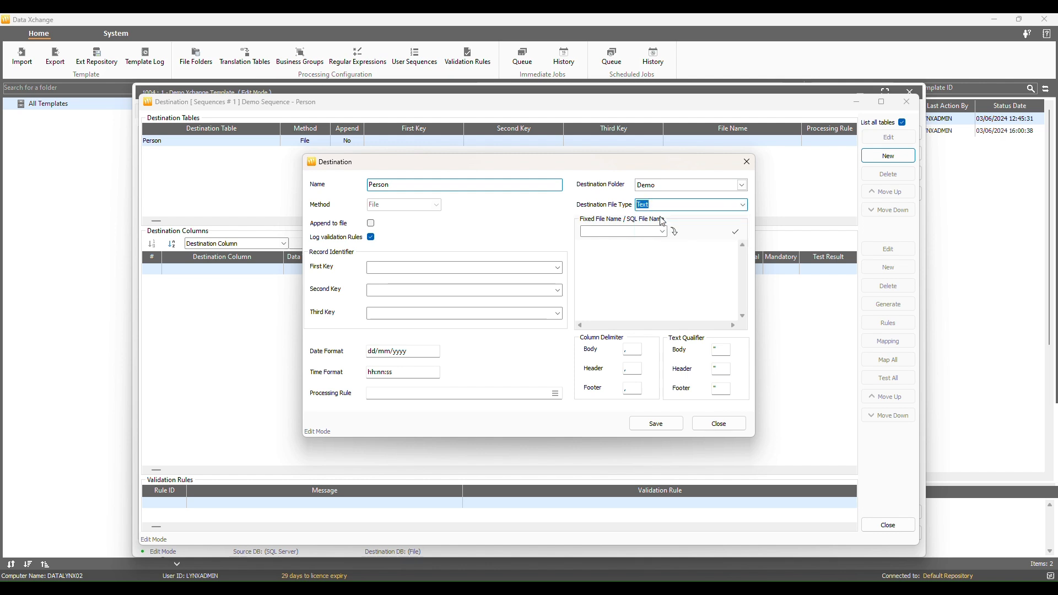
{"action": "left_click", "coordinate": [663, 233]}
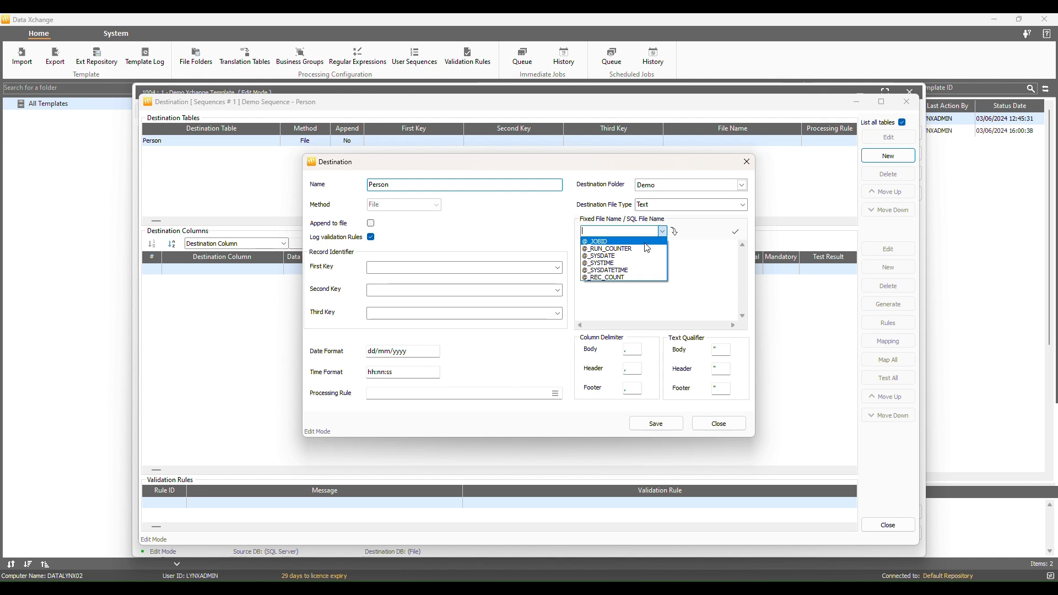
{"action": "left_click", "coordinate": [645, 243]}
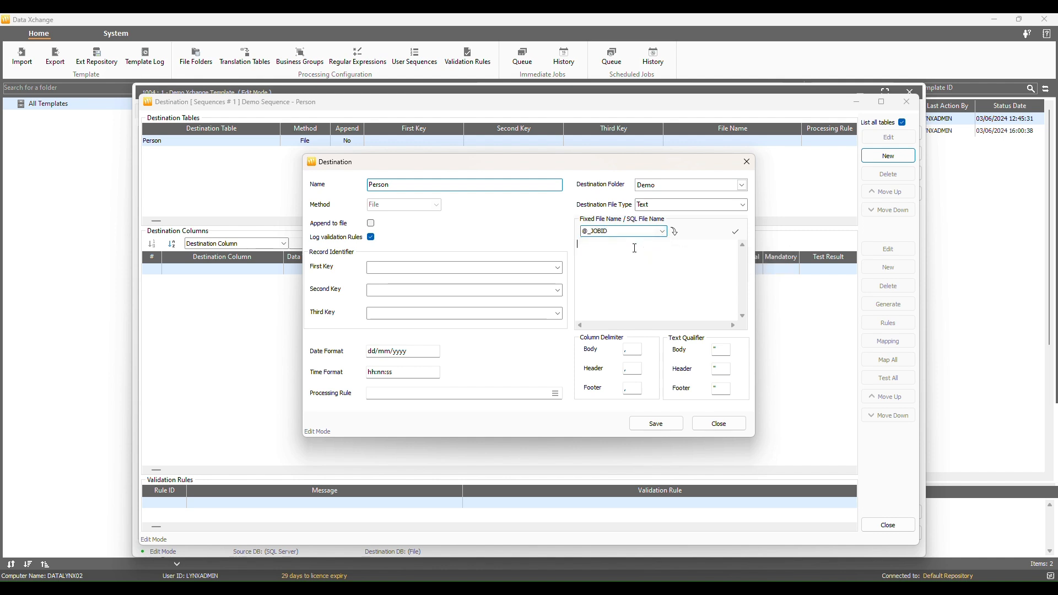
{"action": "left_click", "coordinate": [635, 248]}
{"action": "type", "text": "Person.csv"}
{"action": "left_click", "coordinate": [674, 231]}
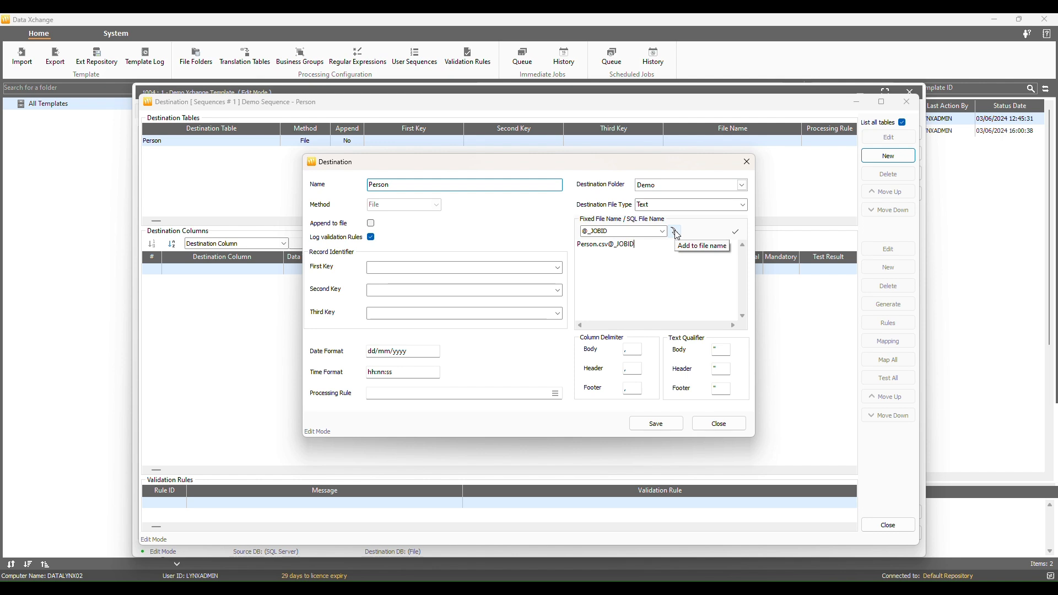
{"action": "left_click_drag", "start_coordinate": [635, 244], "coordinate": [606, 244]}
{"action": "key", "text": "BackSpace"}
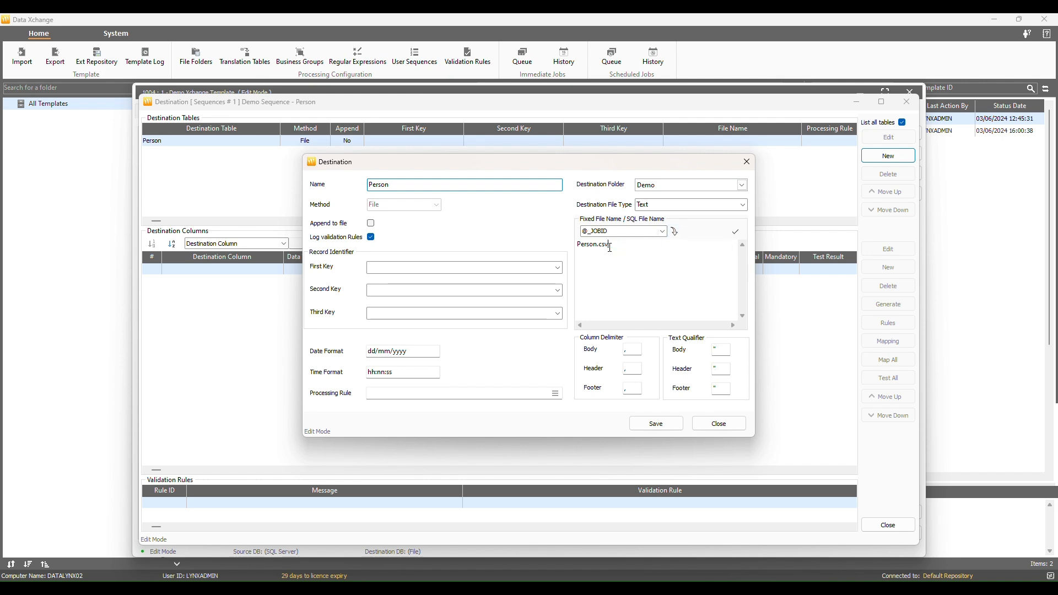
{"action": "left_click", "coordinate": [662, 230]}
{"action": "left_click", "coordinate": [638, 246]}
{"action": "left_click", "coordinate": [675, 231]}
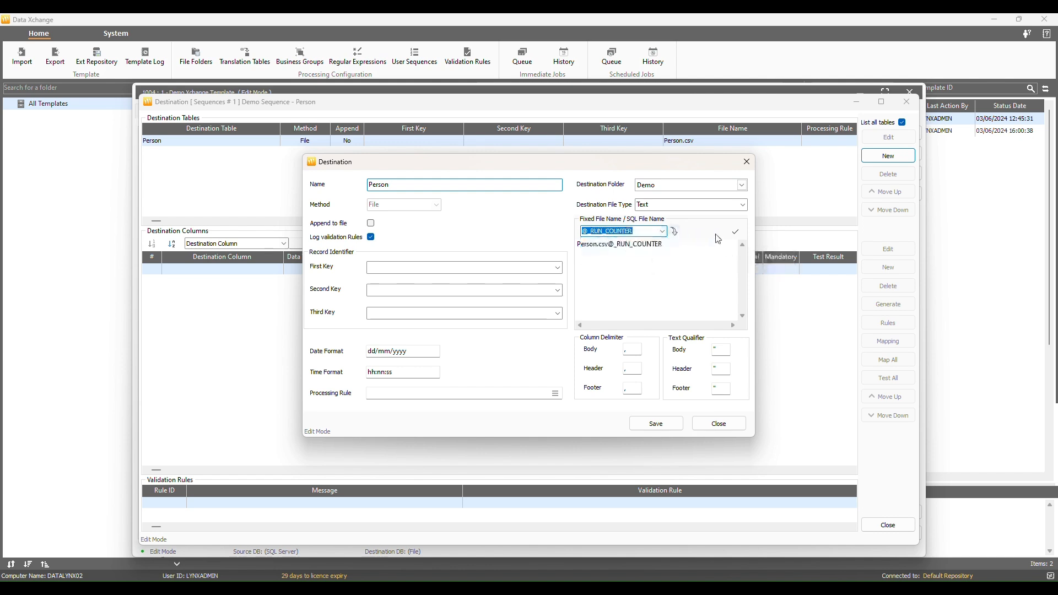
{"action": "left_click", "coordinate": [735, 231]}
{"action": "left_click", "coordinate": [533, 345]}
{"action": "left_click", "coordinate": [685, 282]}
{"action": "key", "text": "ctrl+z"}
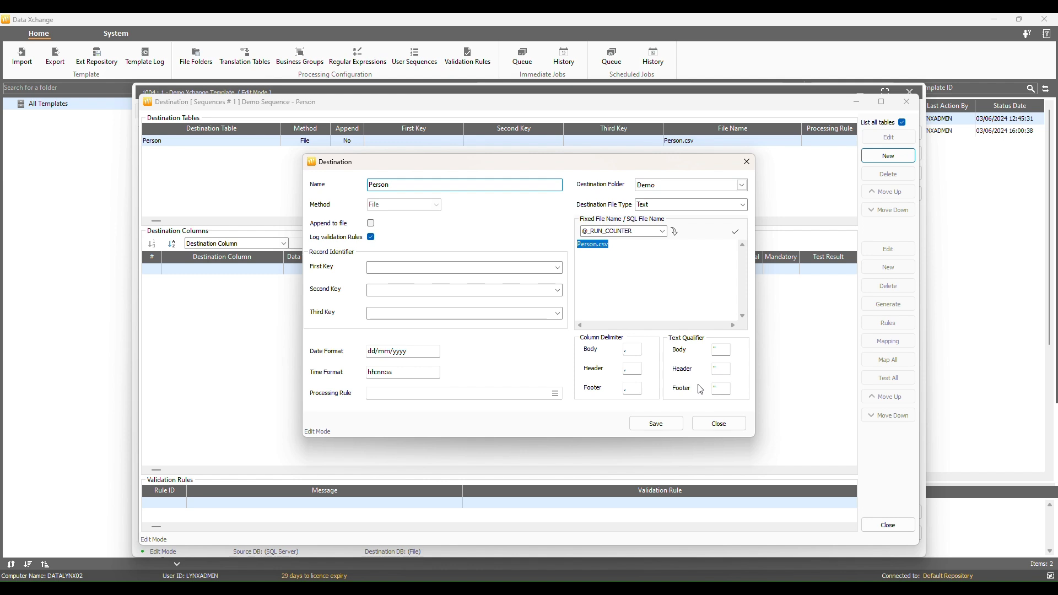
Step: Save the Person destination and generate its destination columns from the source
{"action": "left_click", "coordinate": [656, 425]}
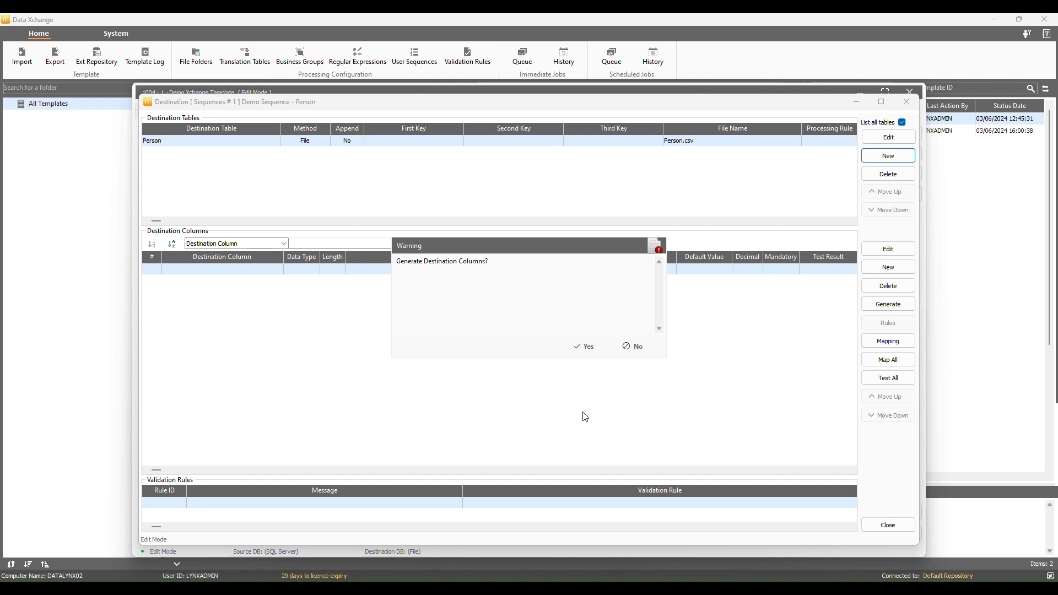
{"action": "left_click", "coordinate": [590, 351]}
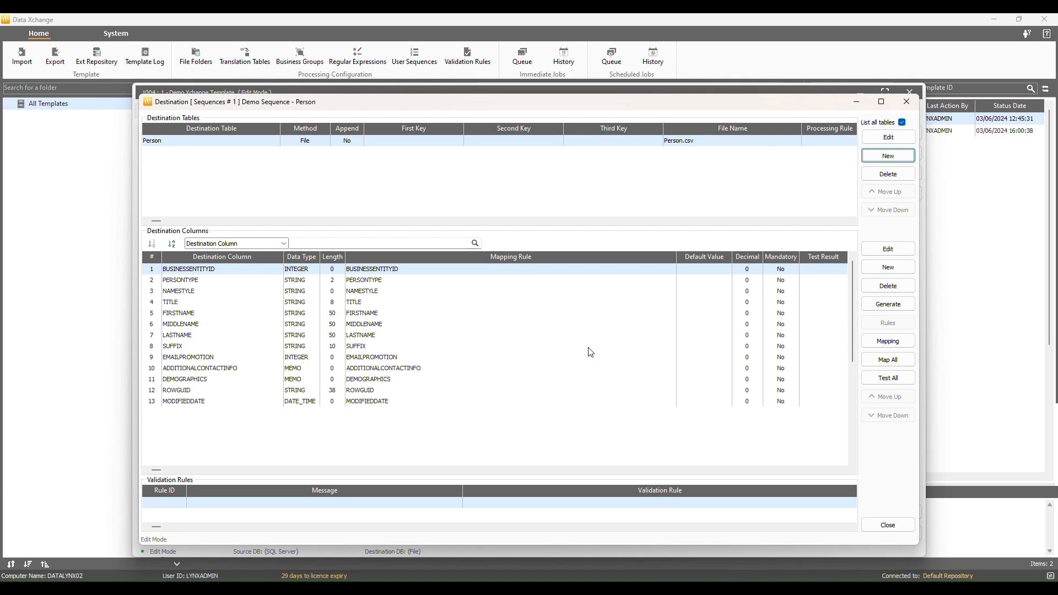
{"action": "left_click", "coordinate": [593, 313]}
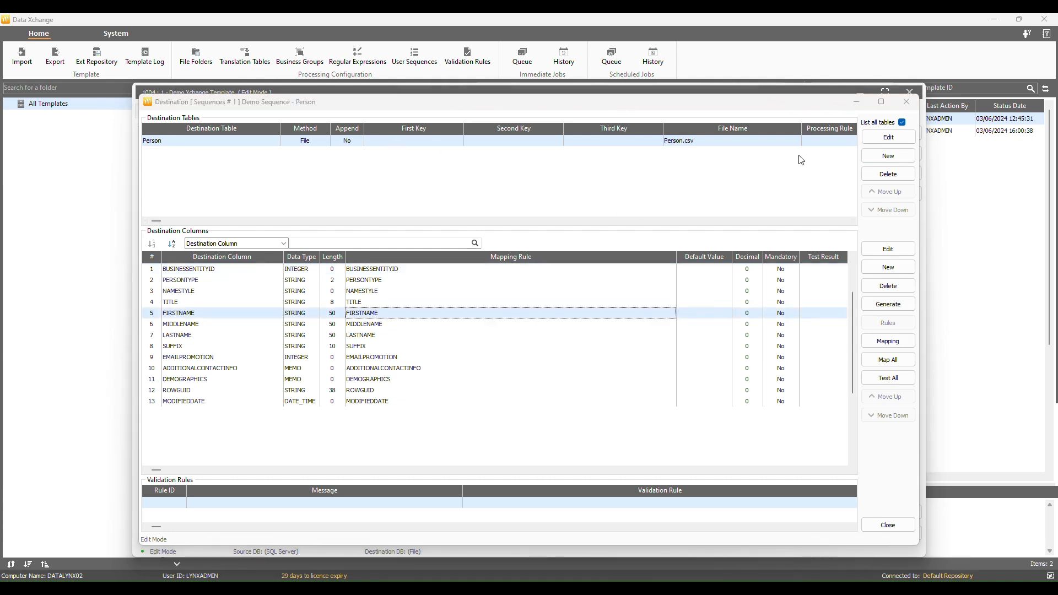
Step: Set the Person destination's first record identifier key to BUSINESSENTITYID and save it
{"action": "left_click", "coordinate": [898, 136]}
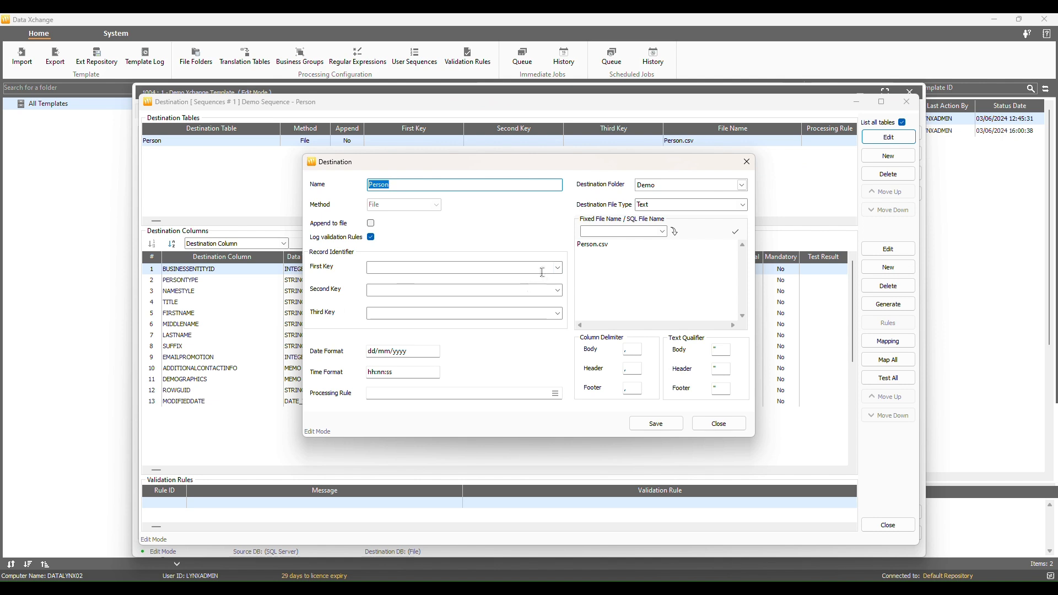
{"action": "left_click", "coordinate": [558, 267]}
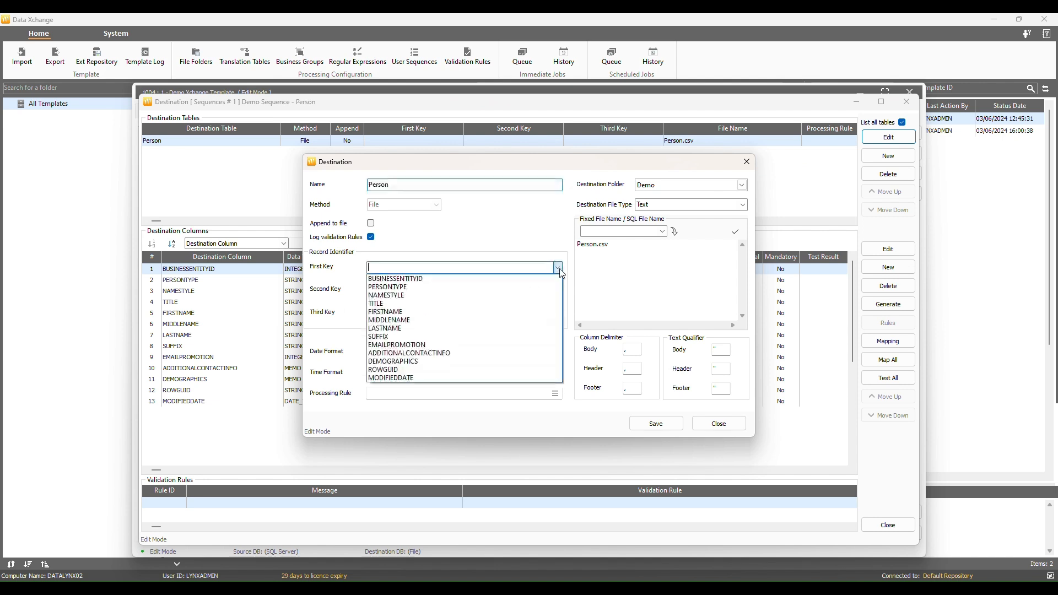
{"action": "left_click", "coordinate": [438, 279]}
{"action": "left_click", "coordinate": [664, 425]}
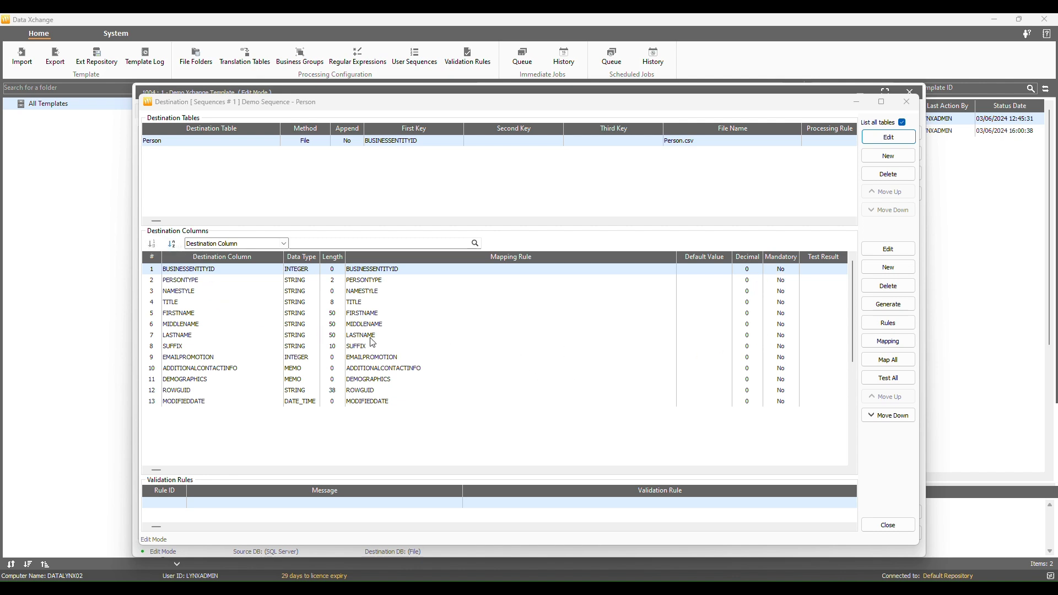
Step: Open the mapping rule of the FIRSTNAME destination column and select FIRSTNAME among the source columns
{"action": "left_click", "coordinate": [373, 318]}
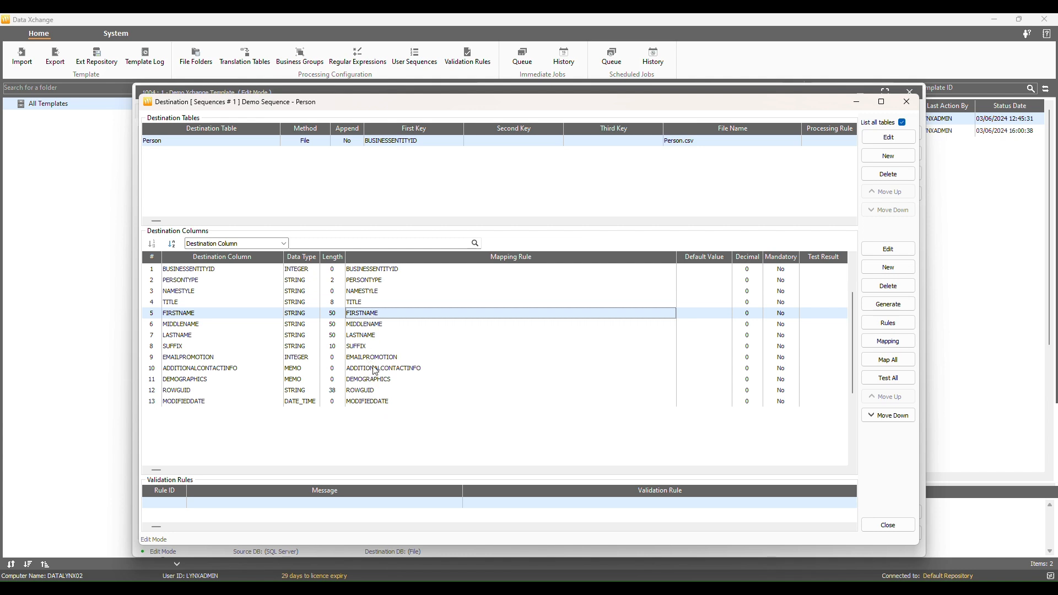
{"action": "double_click", "coordinate": [364, 317]}
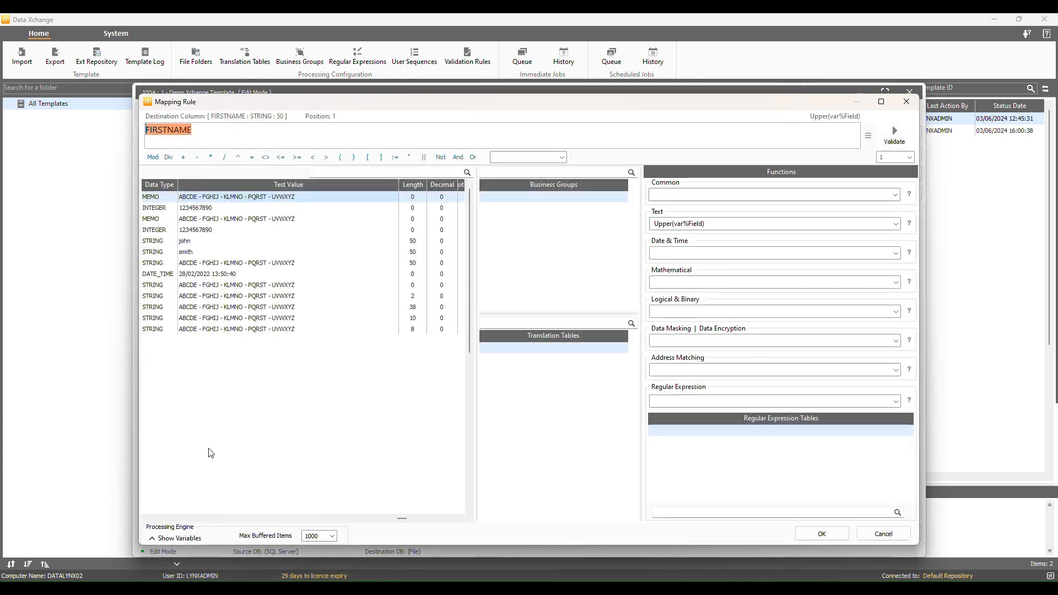
{"action": "left_click", "coordinate": [147, 518]}
{"action": "left_click", "coordinate": [166, 241]}
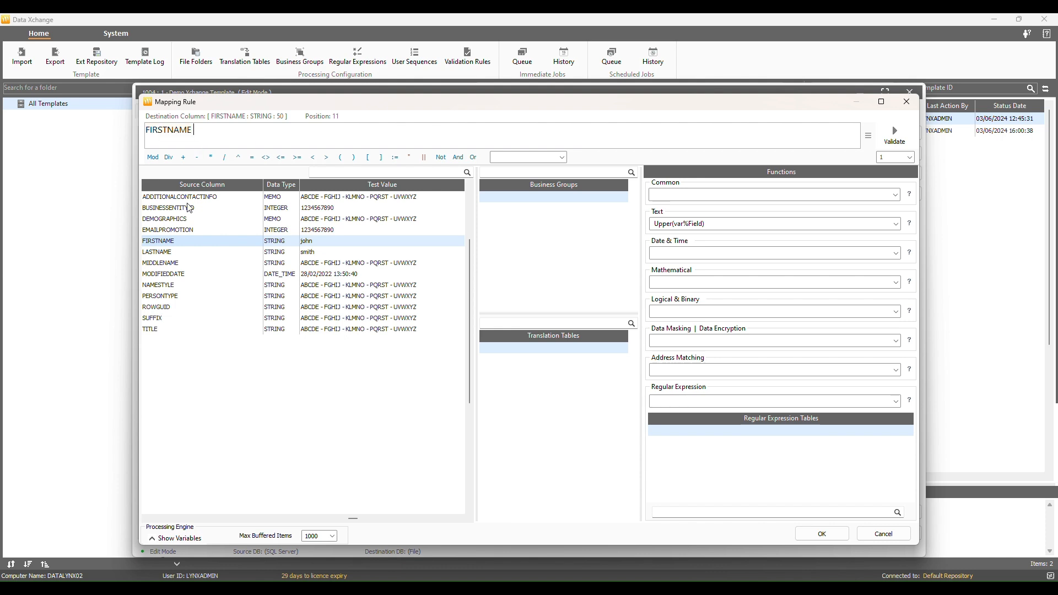
Step: Wrap FIRSTNAME in the Upper text function in the mapping rule expression
{"action": "key", "text": "shift+Left"}
{"action": "key", "text": "shift+Left"}
{"action": "key", "text": "shift+Left"}
{"action": "key", "text": "shift+Left"}
{"action": "key", "text": "shift+Left"}
{"action": "key", "text": "shift+Left"}
{"action": "key", "text": "shift+Left"}
{"action": "key", "text": "shift+Left"}
{"action": "key", "text": "shift+Left"}
{"action": "key", "text": "shift+Left"}
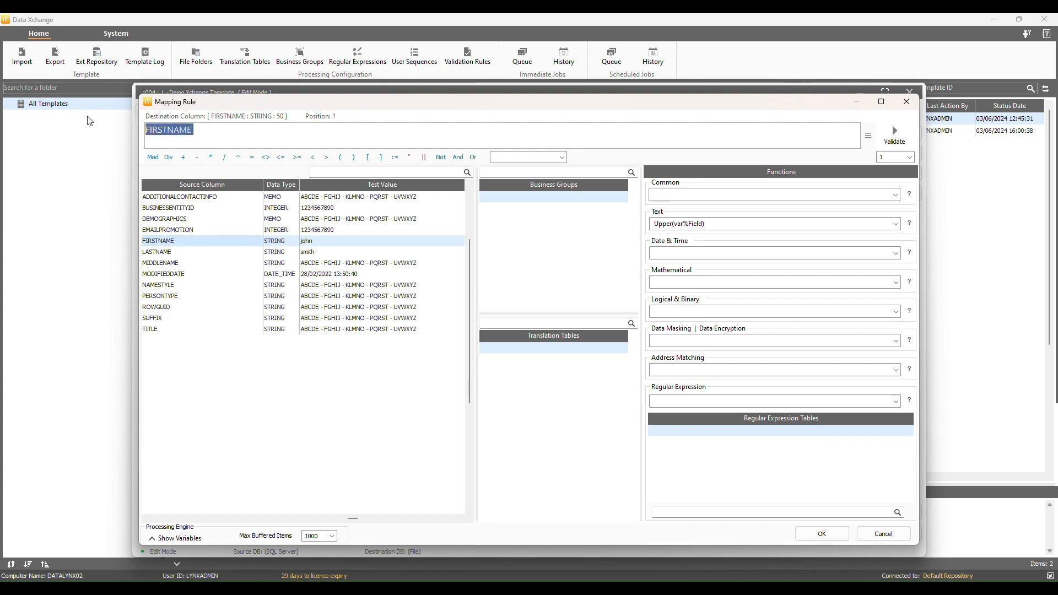
{"action": "left_click", "coordinate": [895, 223]}
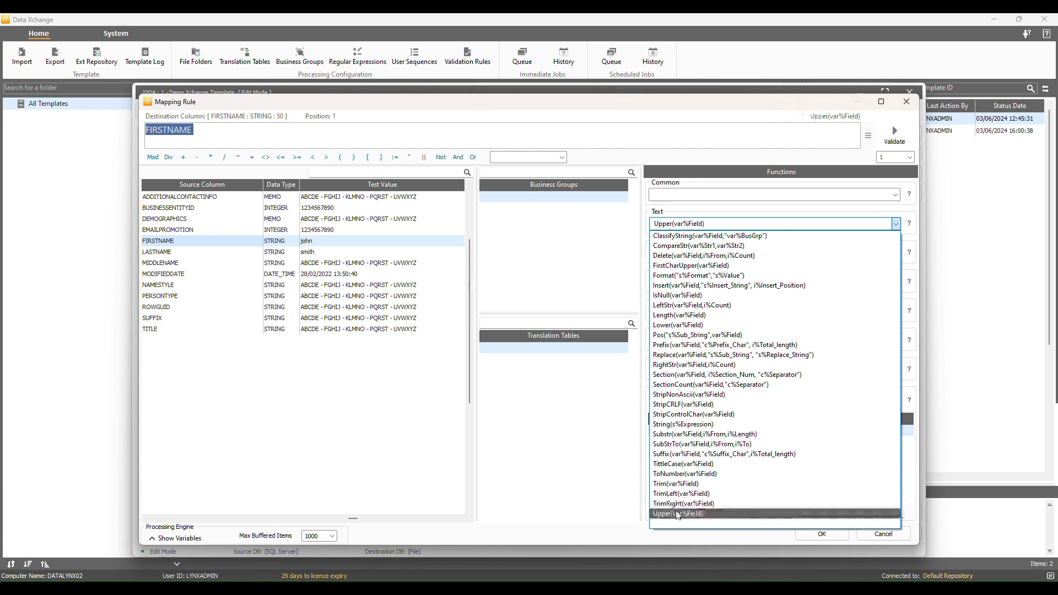
{"action": "left_click", "coordinate": [678, 514]}
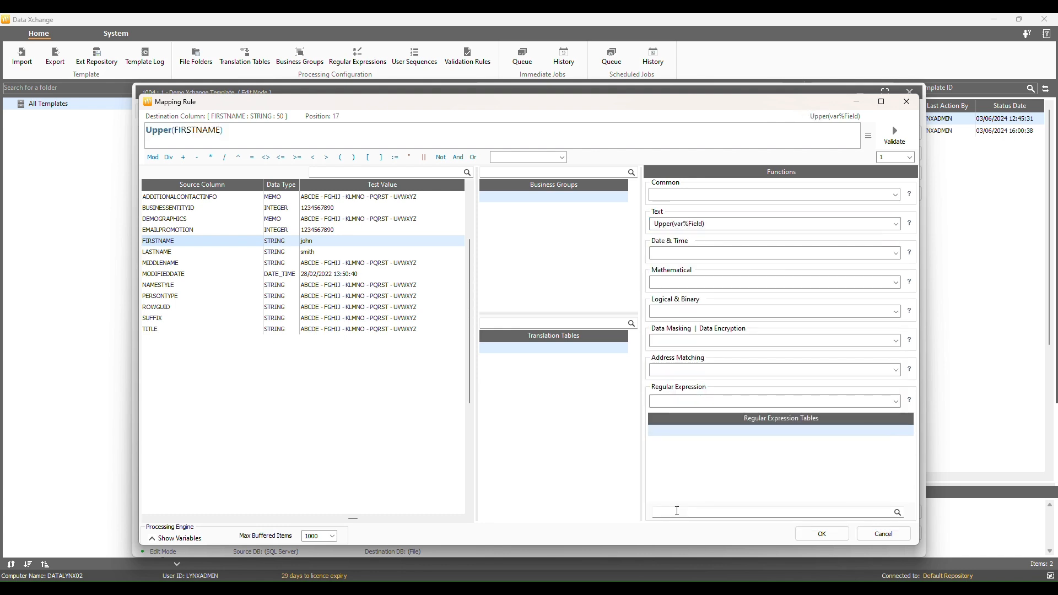
Step: Validate the Upper(FIRSTNAME) mapping rule and apply it to the FIRSTNAME destination column
{"action": "left_click", "coordinate": [895, 140]}
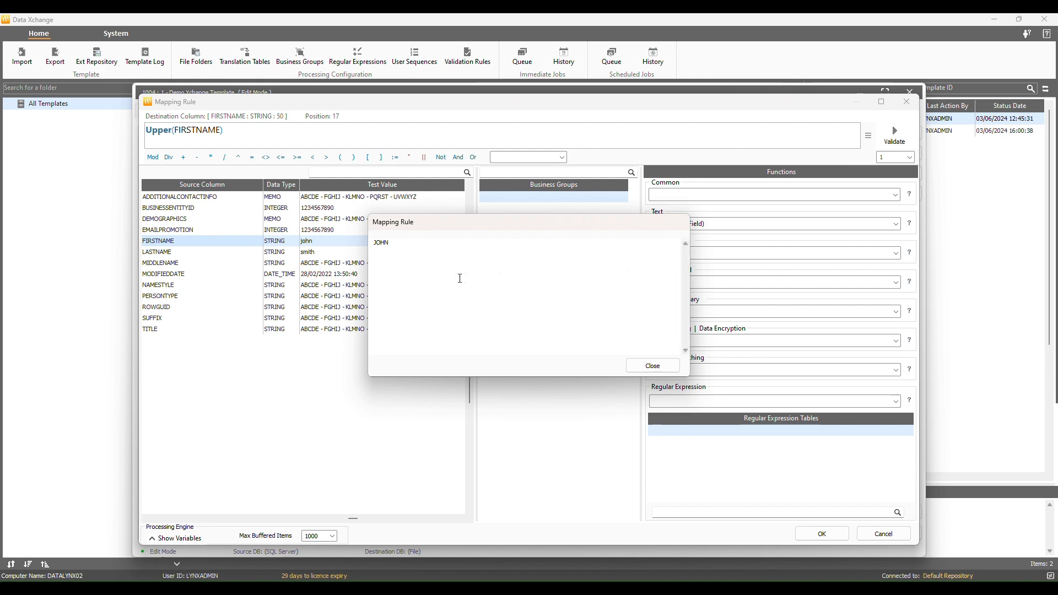
{"action": "left_click", "coordinate": [644, 365]}
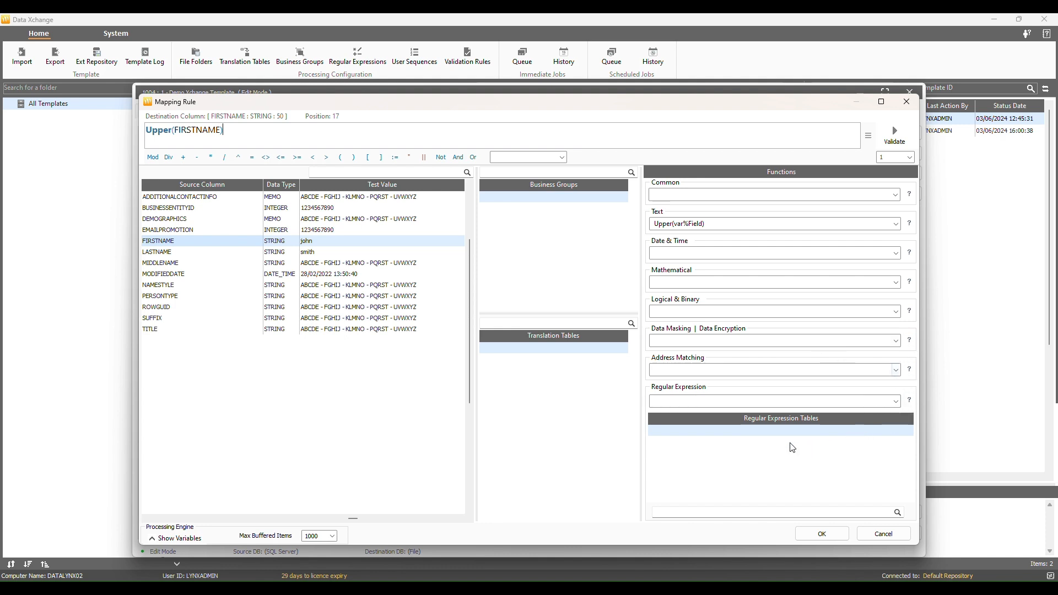
{"action": "left_click", "coordinate": [828, 539]}
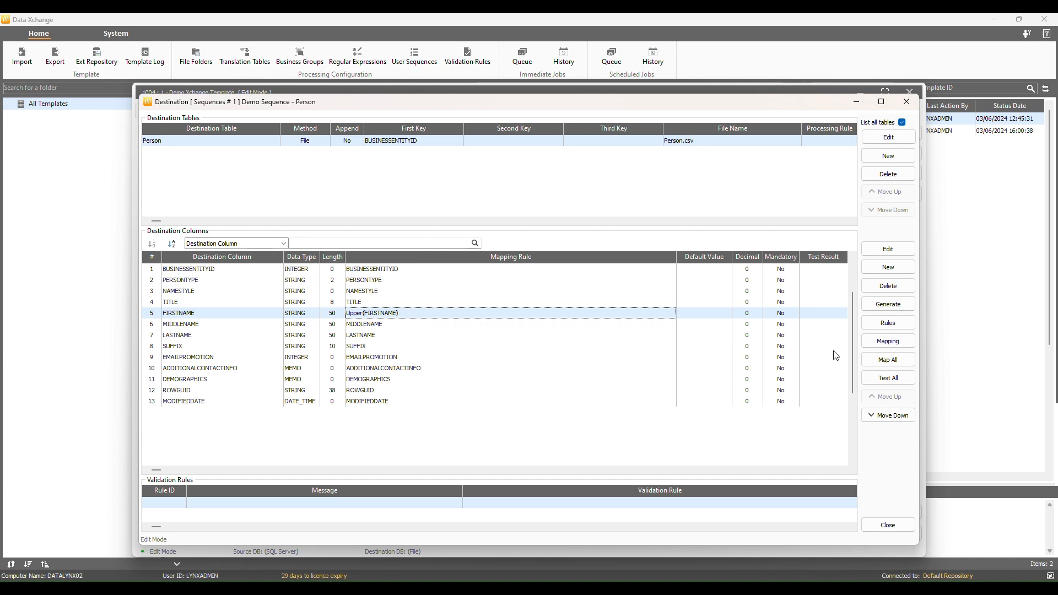
Step: Test all destination columns of the Person table and examine the test result of FIRSTNAME
{"action": "left_click", "coordinate": [900, 381]}
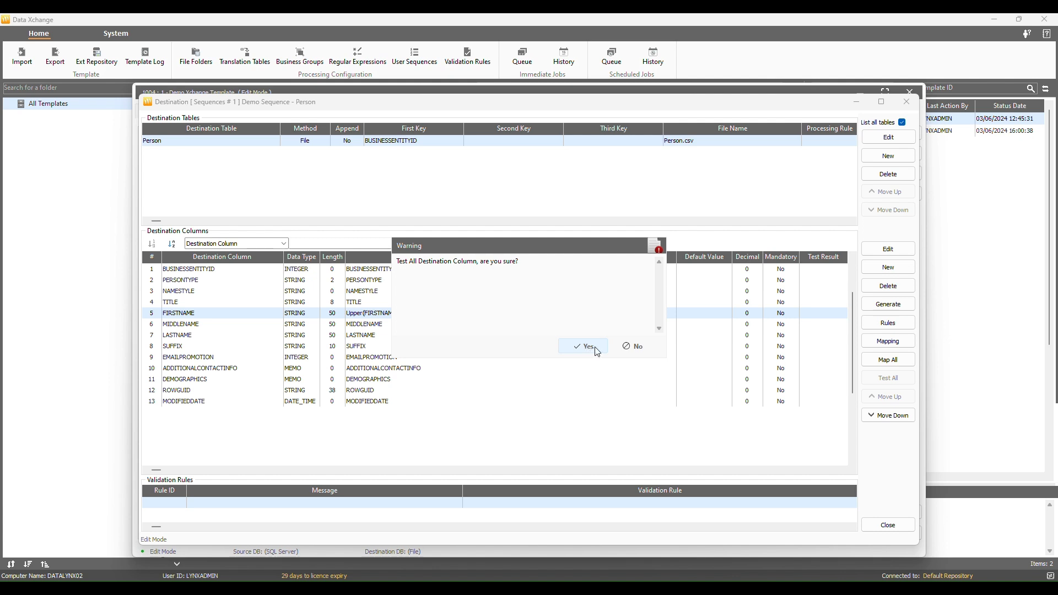
{"action": "left_click", "coordinate": [597, 351]}
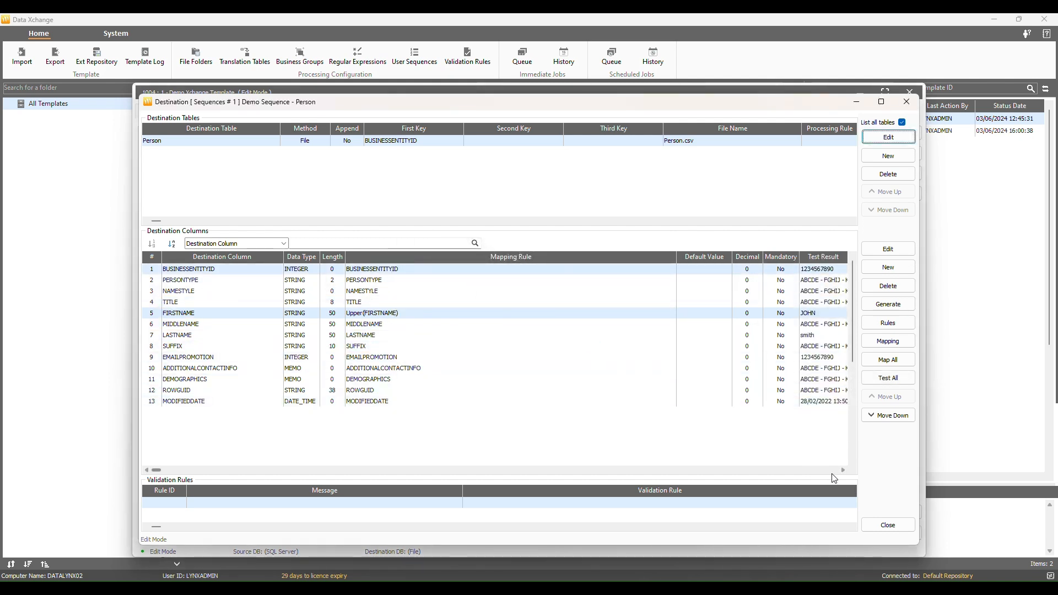
{"action": "left_click", "coordinate": [843, 471]}
{"action": "left_click", "coordinate": [842, 471]}
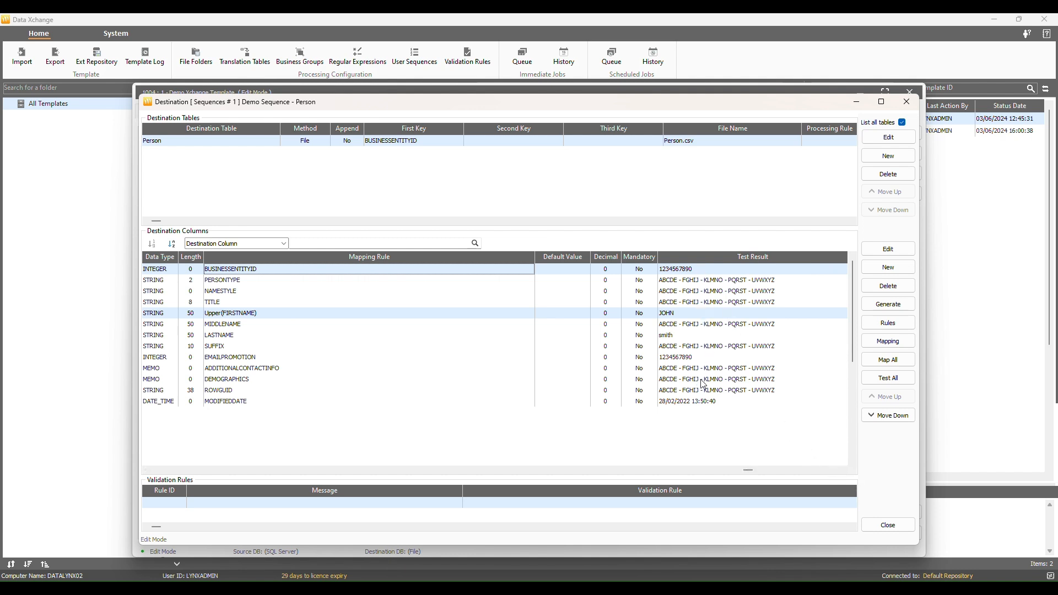
{"action": "left_click", "coordinate": [665, 318]}
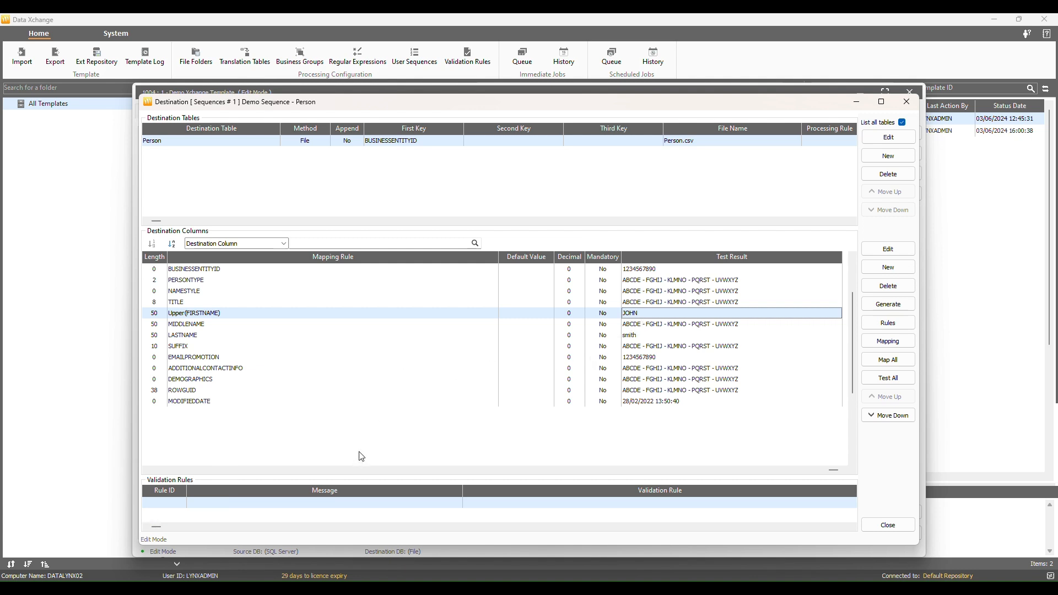
Step: Close the Person destination window and save the Demo Xchange Template
{"action": "left_click", "coordinate": [888, 524]}
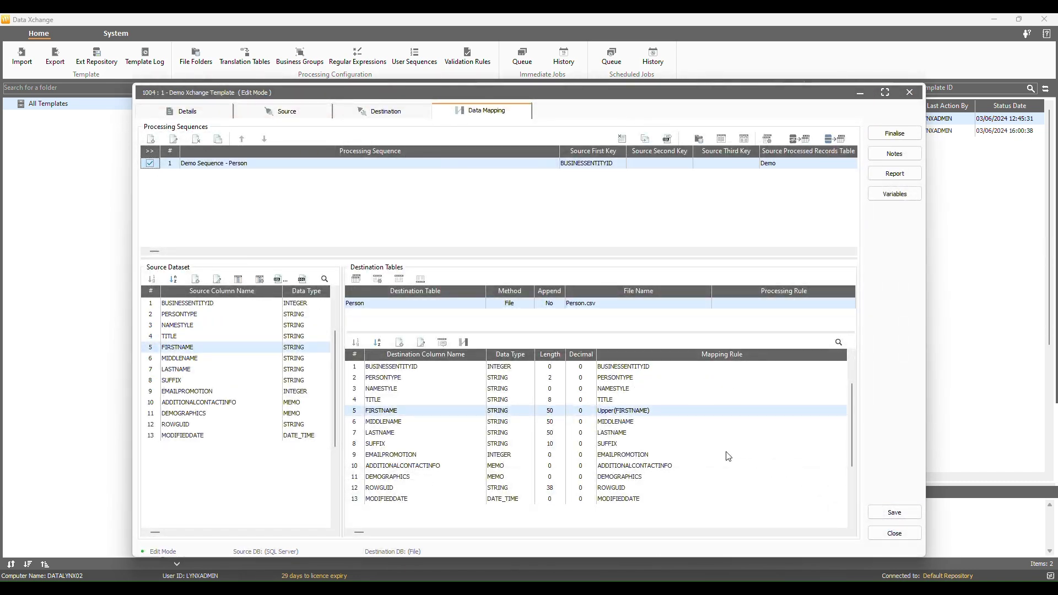
{"action": "left_click", "coordinate": [894, 513]}
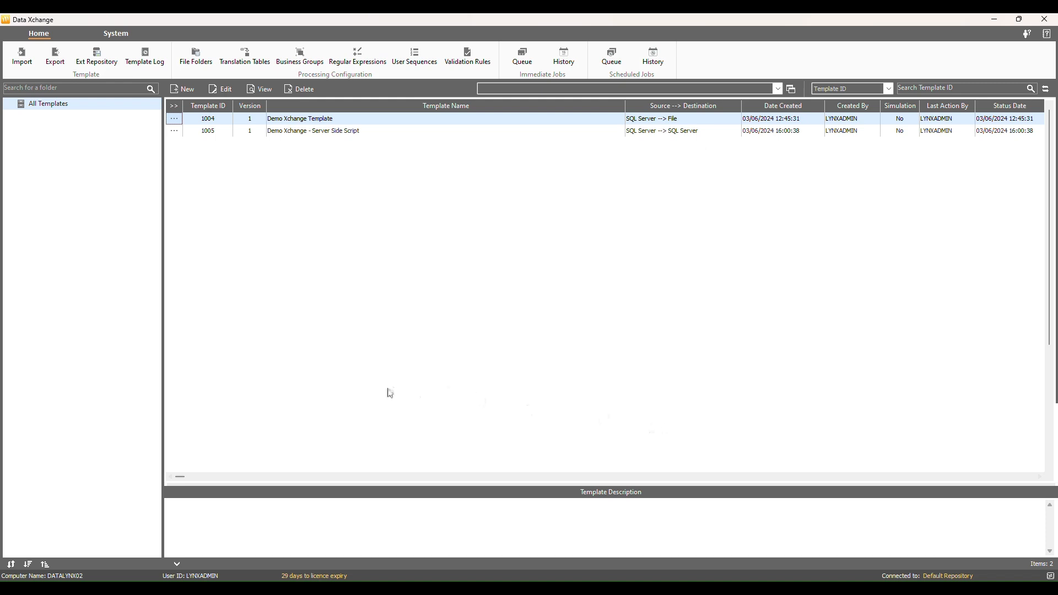
Step: Open the Demo Xchange - Server Side Script template and go through its source and destination settings to its data mapping
{"action": "key", "text": "Down"}
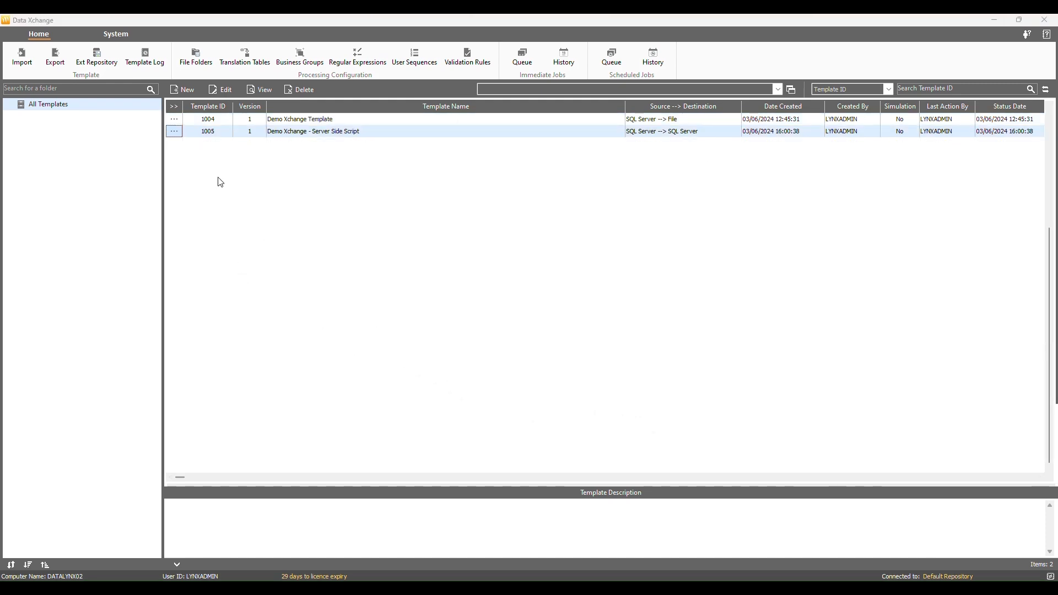
{"action": "left_click", "coordinate": [177, 136]}
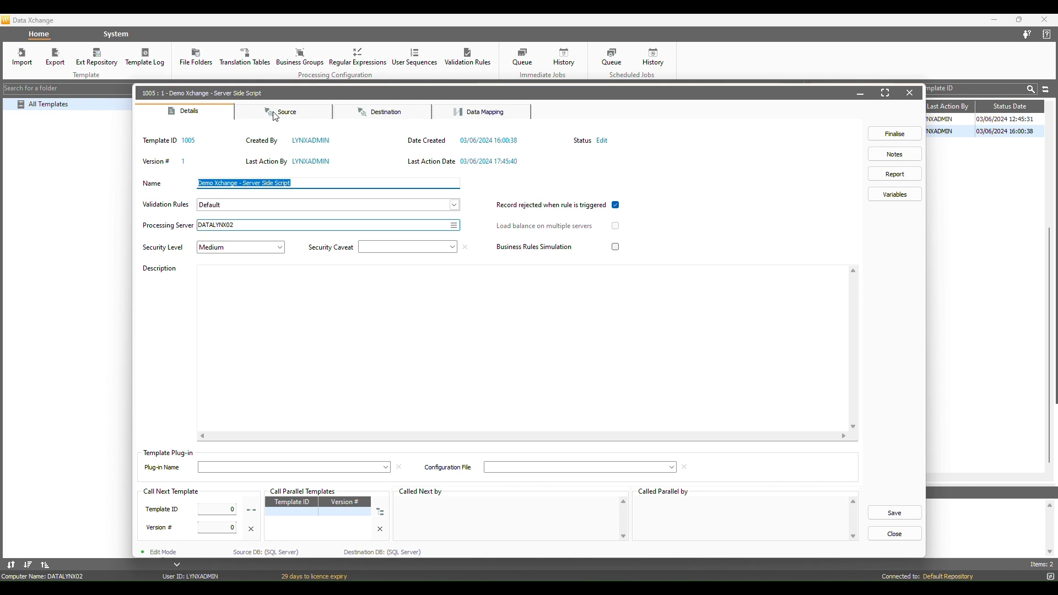
{"action": "left_click", "coordinate": [275, 115]}
{"action": "left_click", "coordinate": [373, 118]}
{"action": "left_click", "coordinate": [510, 110]}
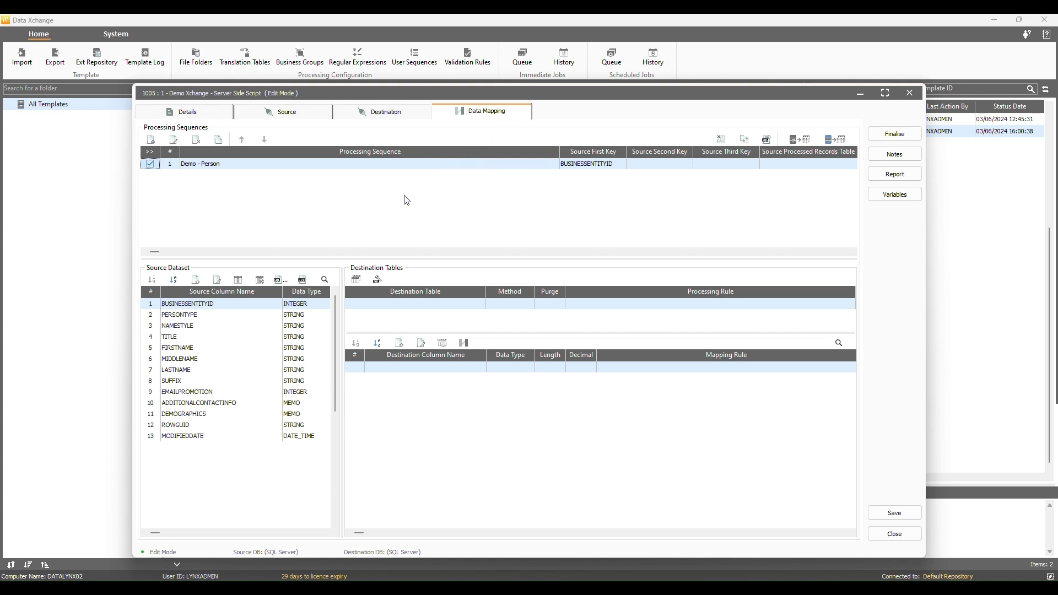
Step: Generate the DDL script from the source dataset for a table named Person and copy the whole script
{"action": "left_click", "coordinate": [305, 282]}
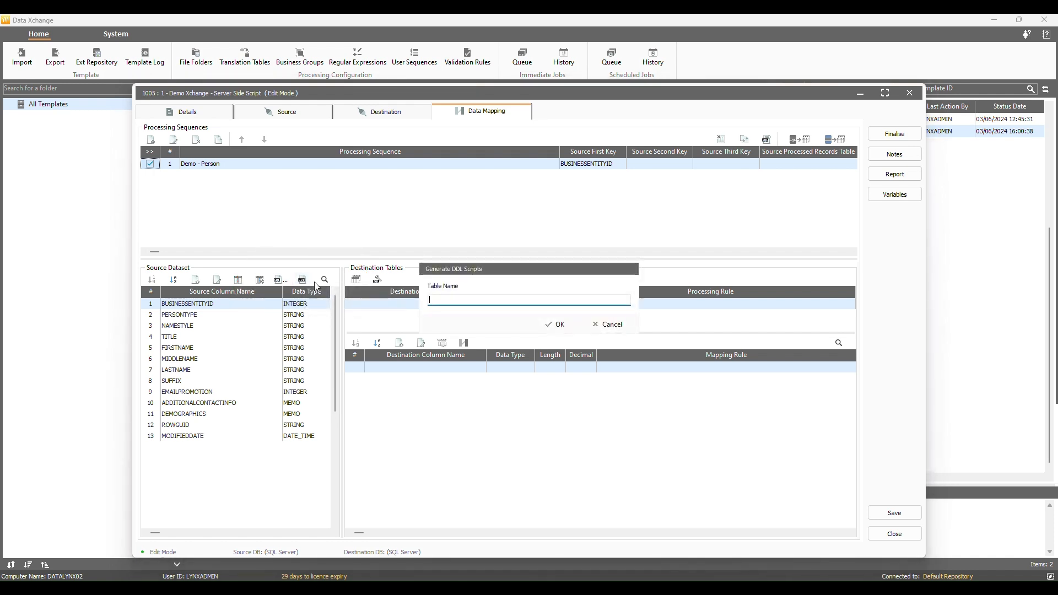
{"action": "type", "text": "Person"}
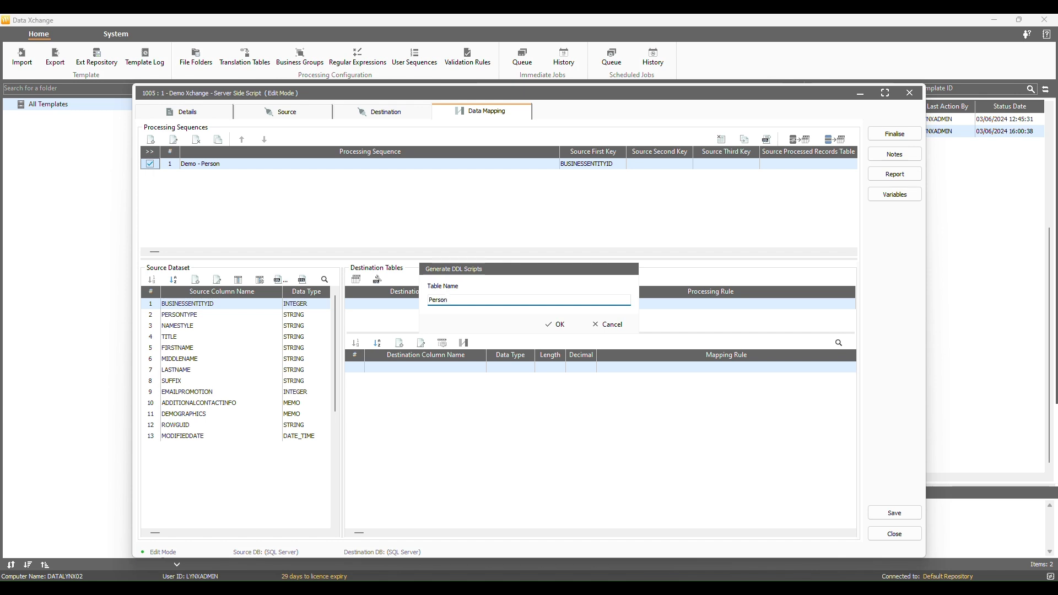
{"action": "left_click", "coordinate": [562, 331]}
{"action": "left_click_drag", "start_coordinate": [220, 243], "coordinate": [190, 83]}
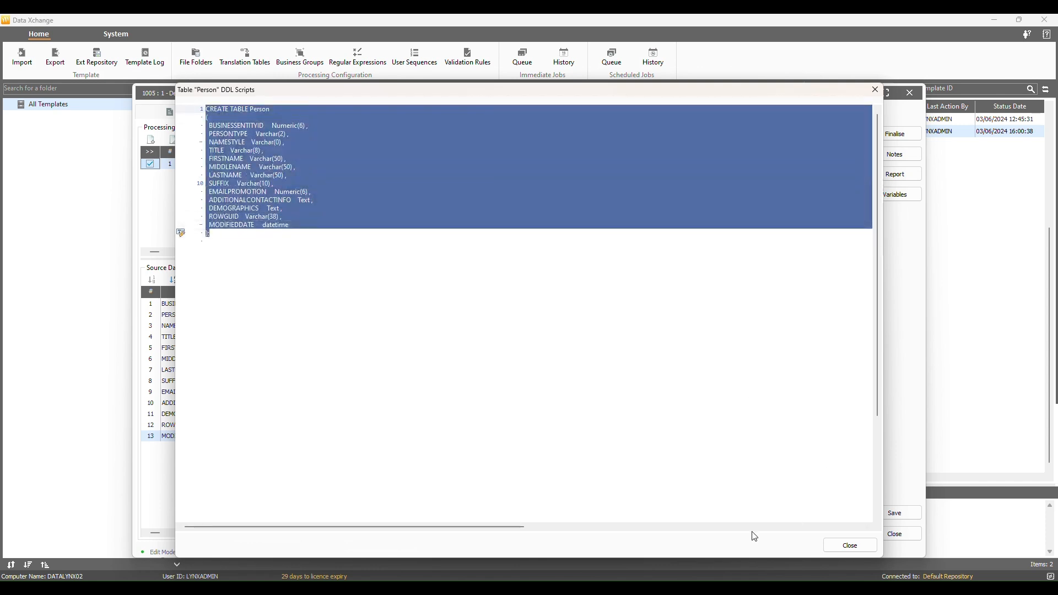
Step: Switch to Data Xplorer and start registering a database named Demo - Test with source type SQL Server on Datalynx02\SQLEXPRESS
{"action": "left_click", "coordinate": [435, 587]}
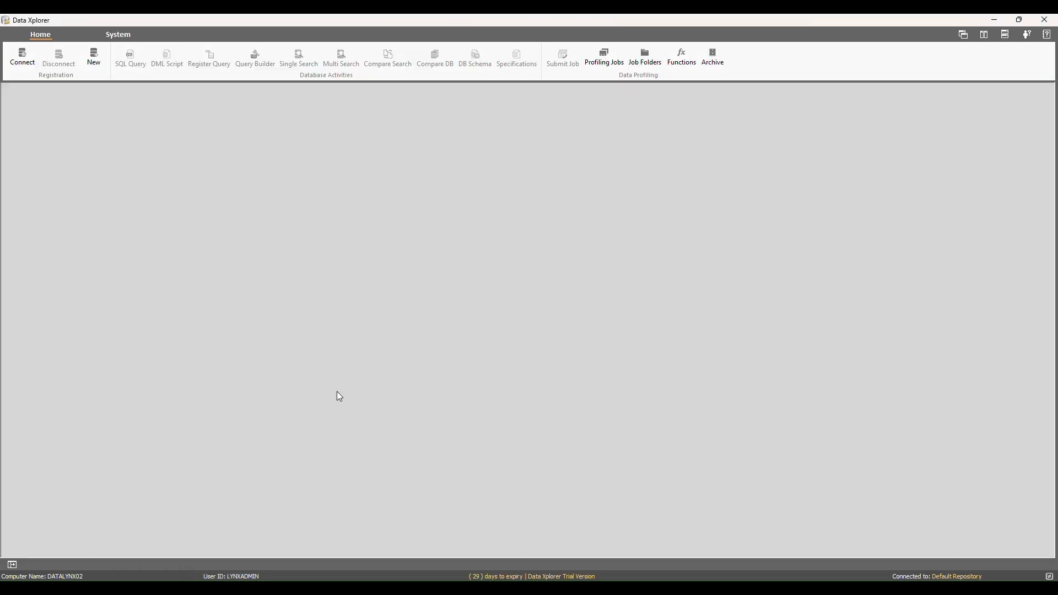
{"action": "left_click", "coordinate": [95, 58]}
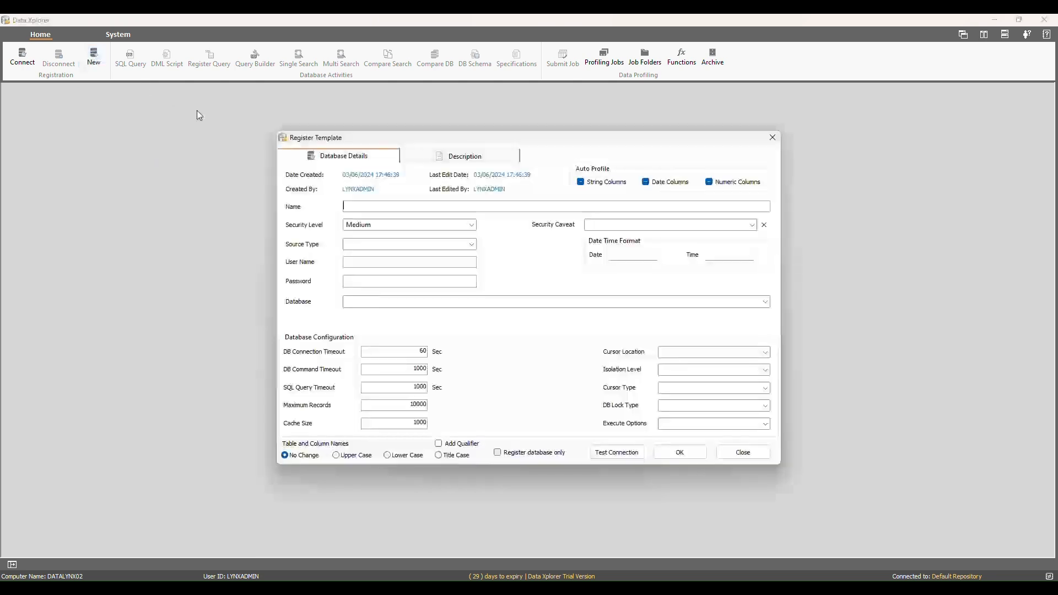
{"action": "left_click", "coordinate": [355, 203]}
{"action": "type", "text": "Demo -"}
{"action": "type", "text": "Test"}
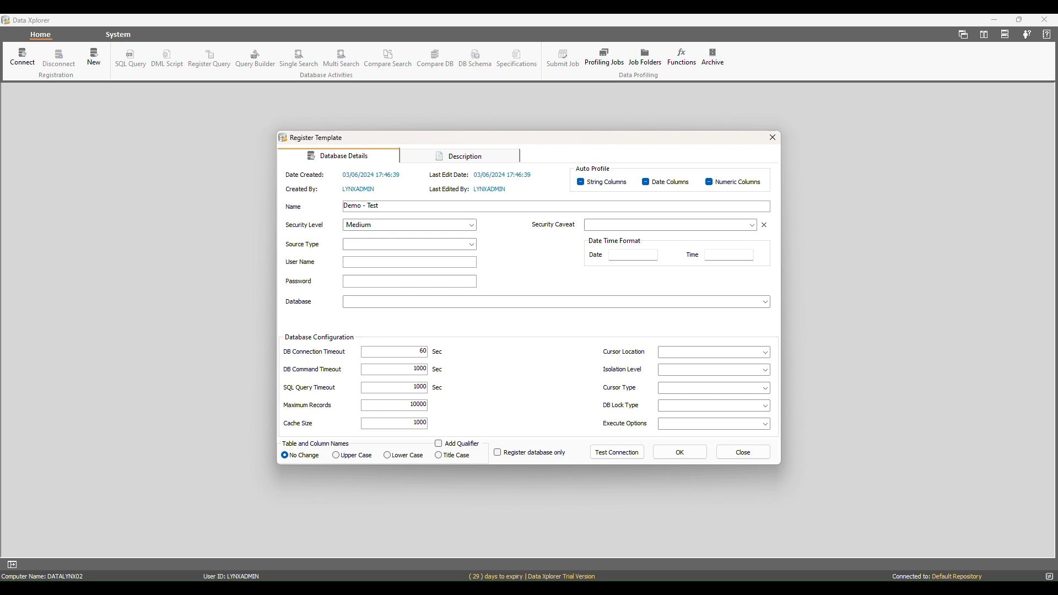
{"action": "left_click", "coordinate": [472, 244]}
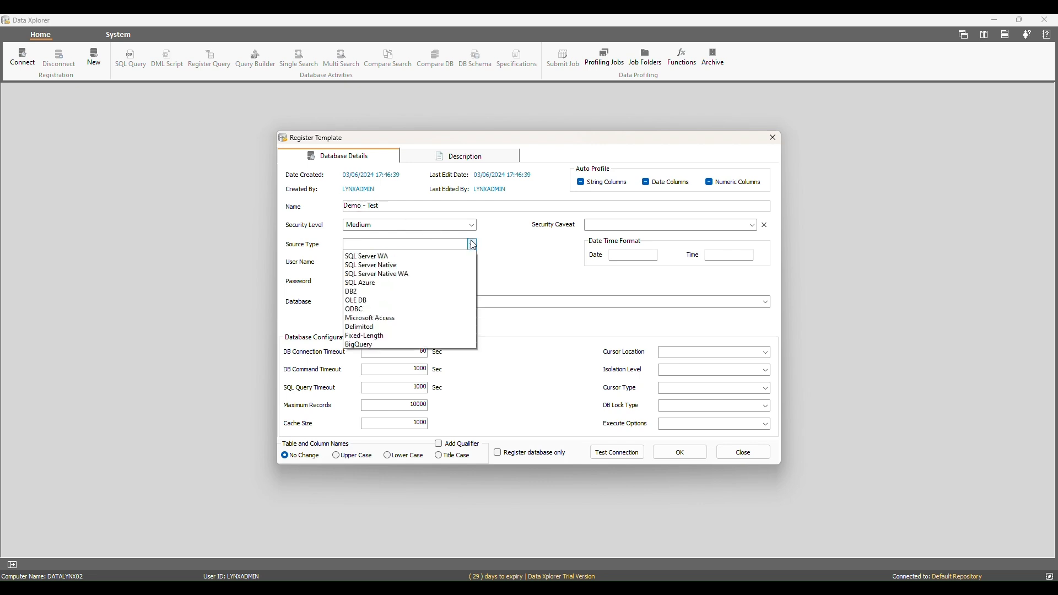
{"action": "left_click", "coordinate": [371, 265]}
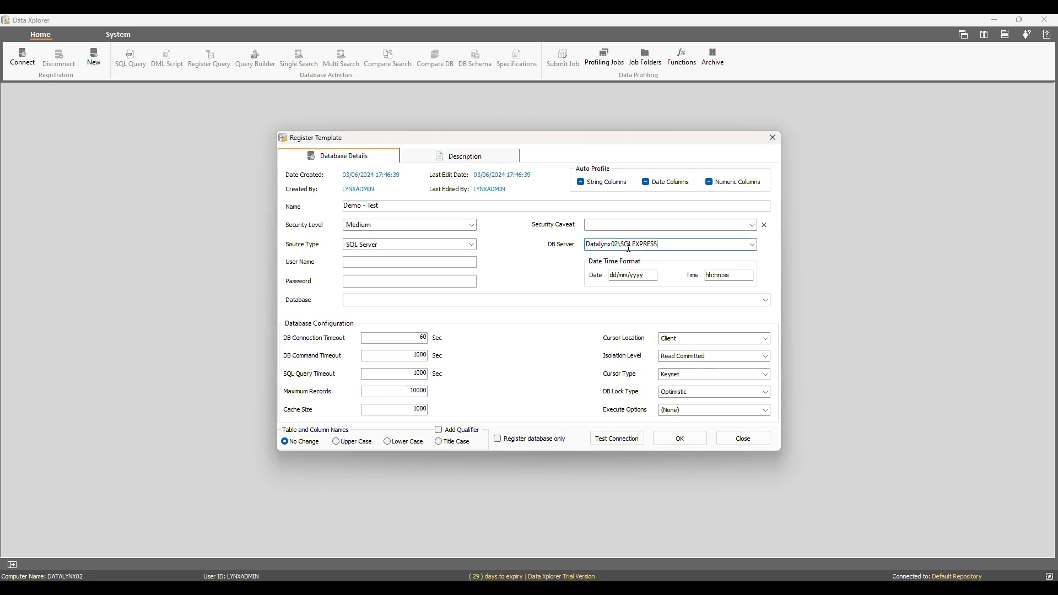
Step: Enter dx_user as the user name and fill in the database password for the Demo - Test registration
{"action": "left_click", "coordinate": [424, 262]}
{"action": "type", "text": "dx_user"}
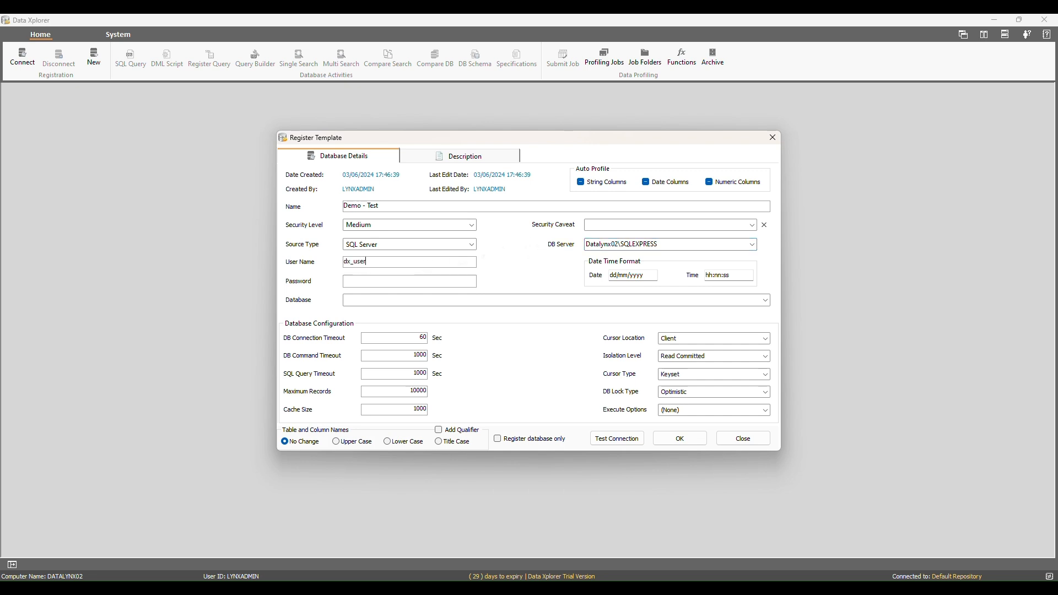
{"action": "left_click", "coordinate": [362, 282]}
{"action": "key", "text": "ctrl+v"}
Step: Choose the Test database, test the connection and complete the Demo - Test registration
{"action": "left_click", "coordinate": [707, 302]}
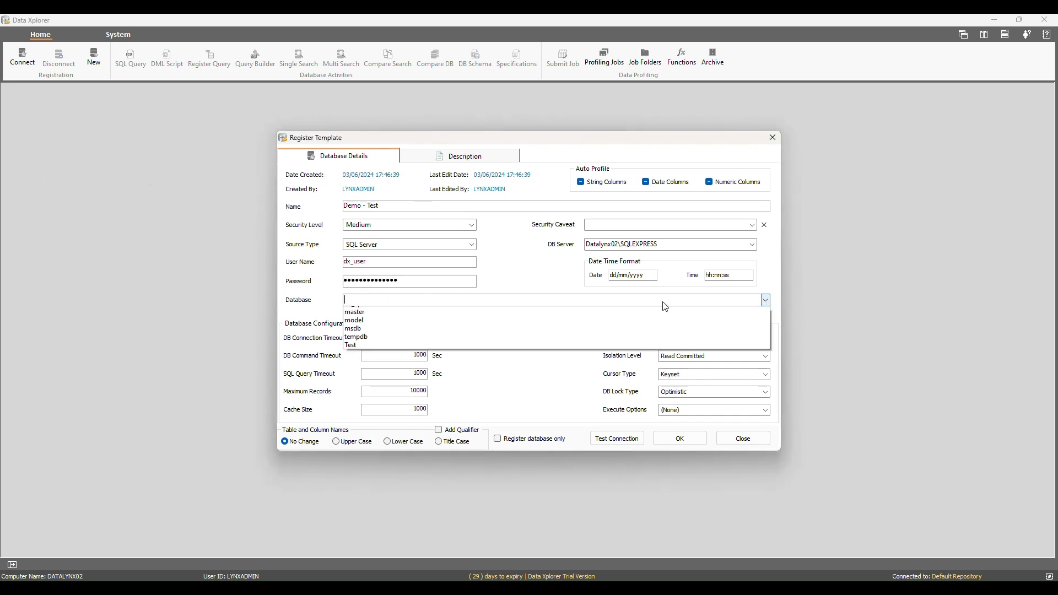
{"action": "left_click", "coordinate": [633, 380]}
{"action": "left_click", "coordinate": [601, 439]}
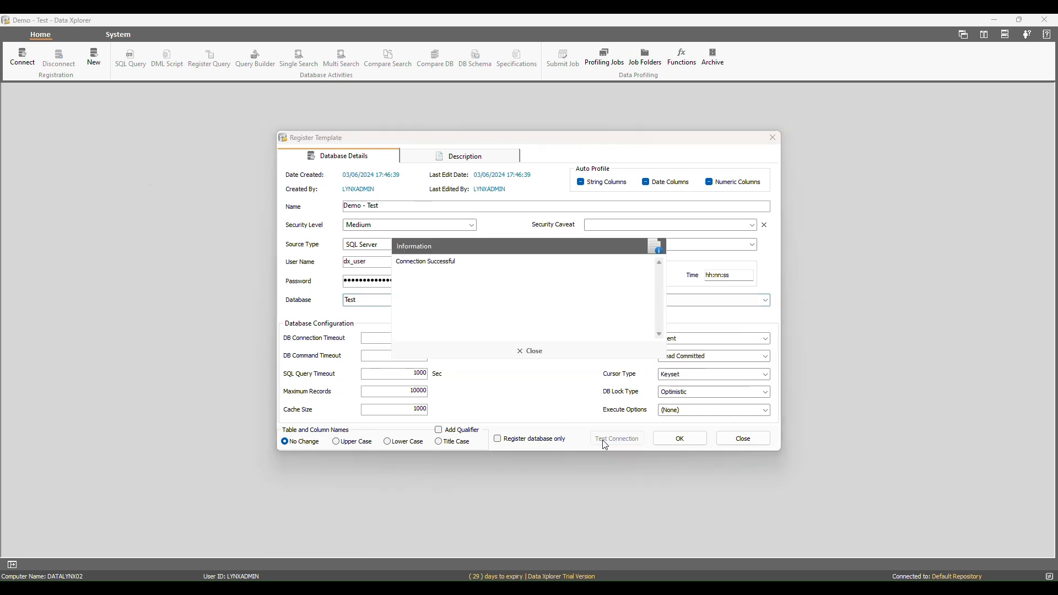
{"action": "left_click", "coordinate": [531, 353]}
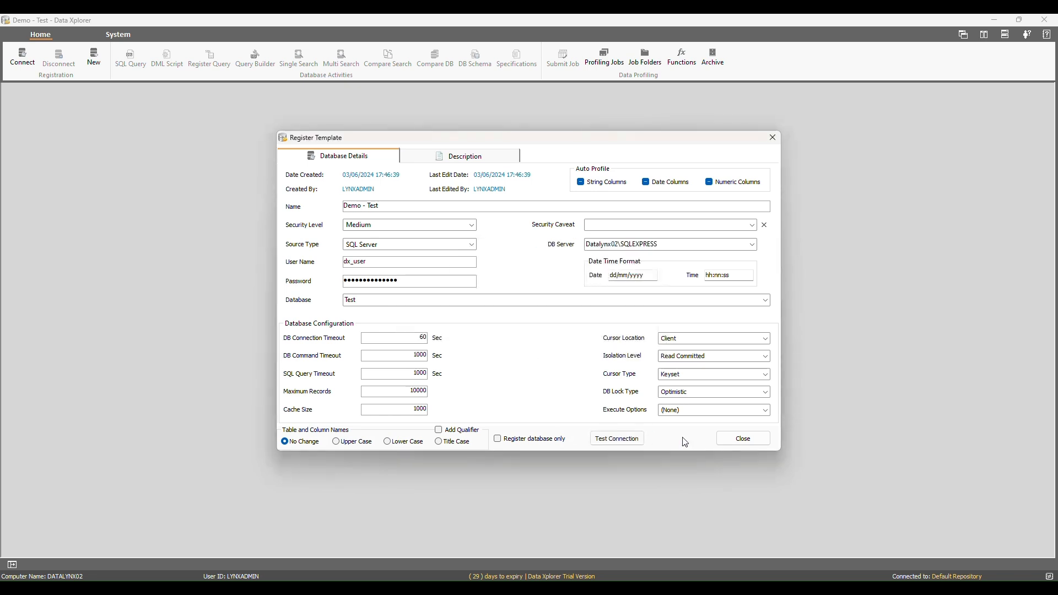
{"action": "left_click", "coordinate": [679, 439]}
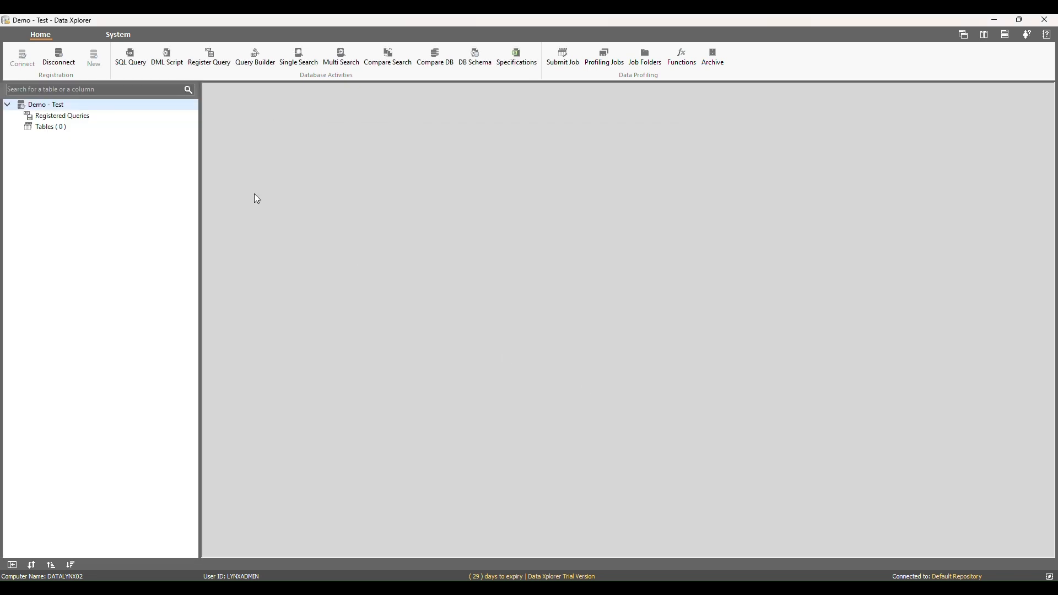
Step: Run the CREATE TABLE Person script as a DML script on Demo - Test, with NAMESTYLE defined as Varchar(10)
{"action": "left_click", "coordinate": [168, 60]}
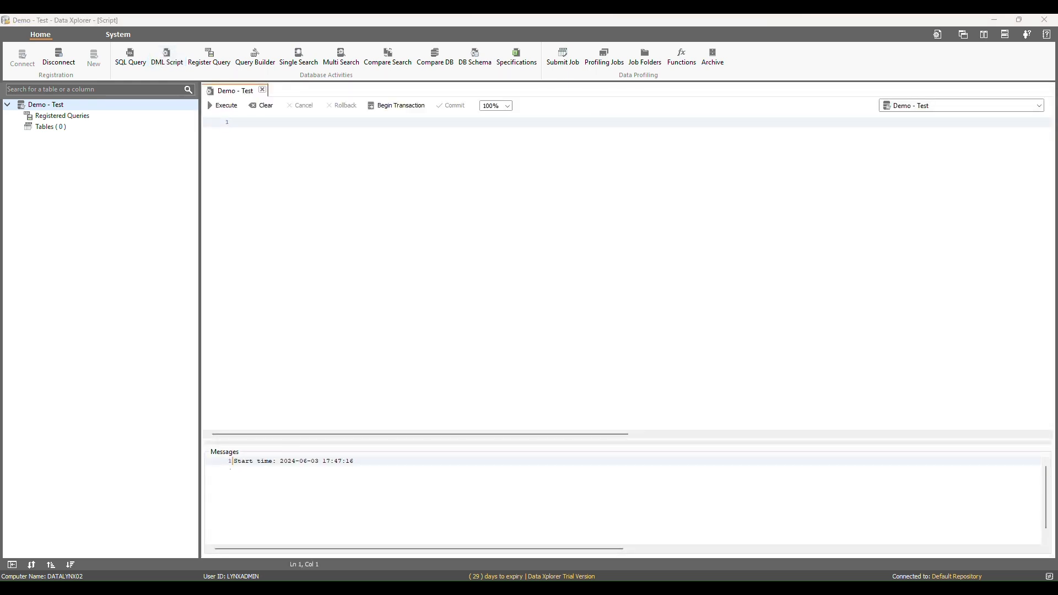
{"action": "left_click", "coordinate": [399, 216]}
{"action": "type", "text": "CREATE TABLE Person ( \tBUSINESSENTITYID\tNumeric(6) , \tPERSONTYPE\tVarchar(2) , \tNAMESTYLE\tVarchar(10) , \tTITLE\tVarchar(8) , \tFIRSTNAME\tVarchar(50) , \tMIDDLENAME\tVarchar(50) , \tLASTNAME\tVarchar(50) , \tSUFFIX\tVarchar(10) , \tEMAILPROMOTION\tNumeric(6) , \tADDITIONALCONTACTINFO\tText , \tDEMOGRAPHICS\tText , \tROWGUID\tVarchar(38) , \tMODIFIEDDATE\tdatetime );"}
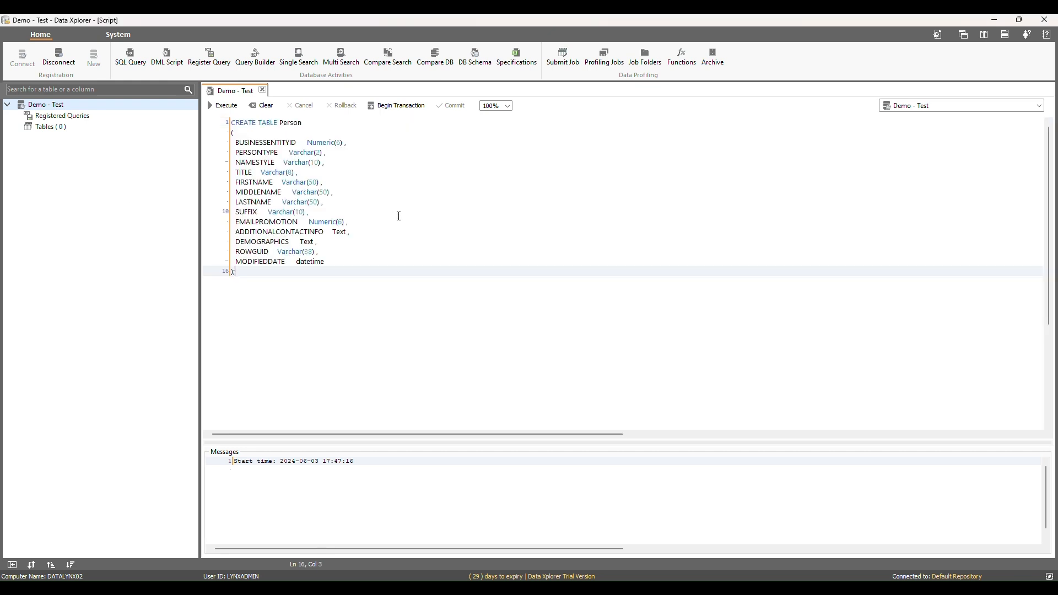
{"action": "left_click", "coordinate": [226, 105]}
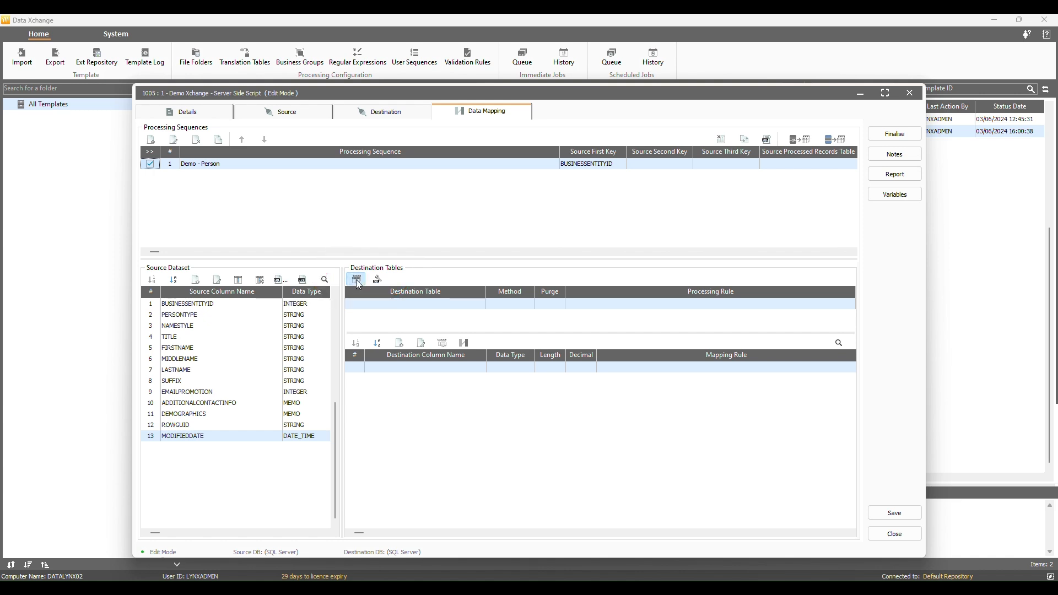
Step: Add a new destination table to the Demo - Person processing sequence, choosing Person as its name
{"action": "left_click", "coordinate": [357, 280]}
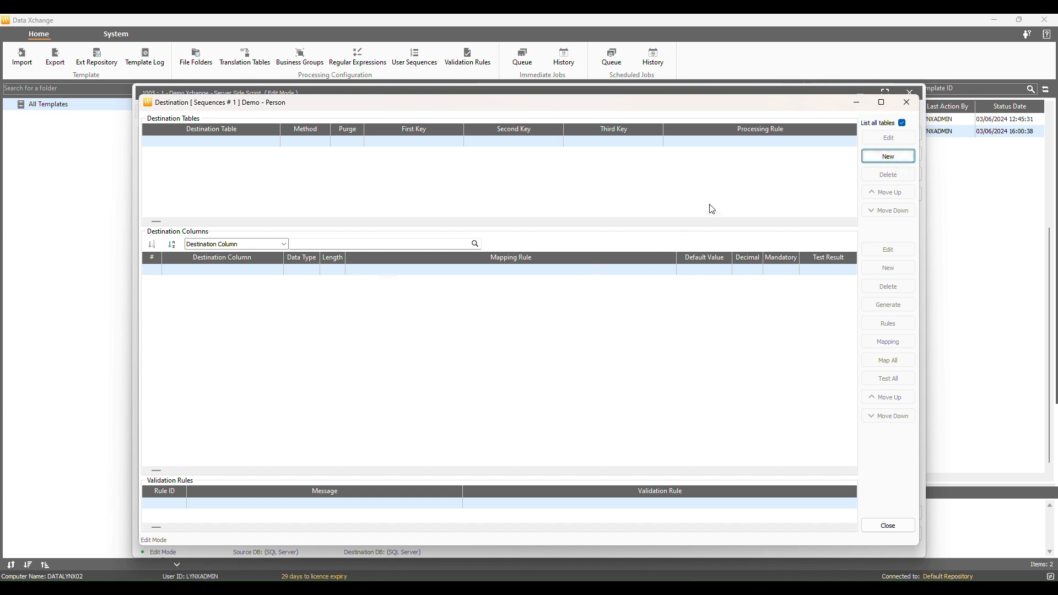
{"action": "left_click", "coordinate": [899, 158]}
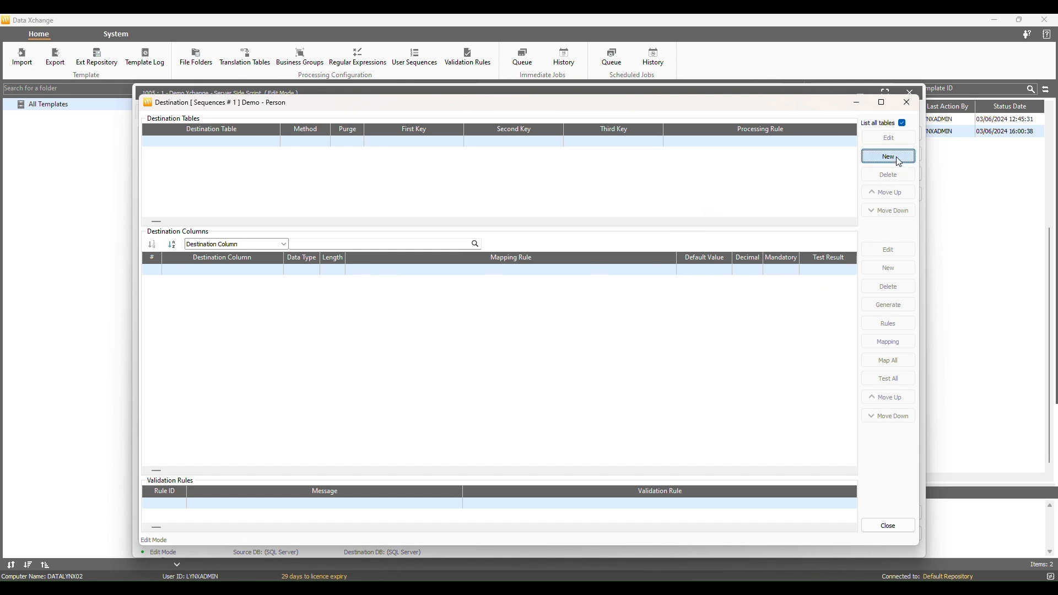
{"action": "left_click", "coordinate": [650, 185]}
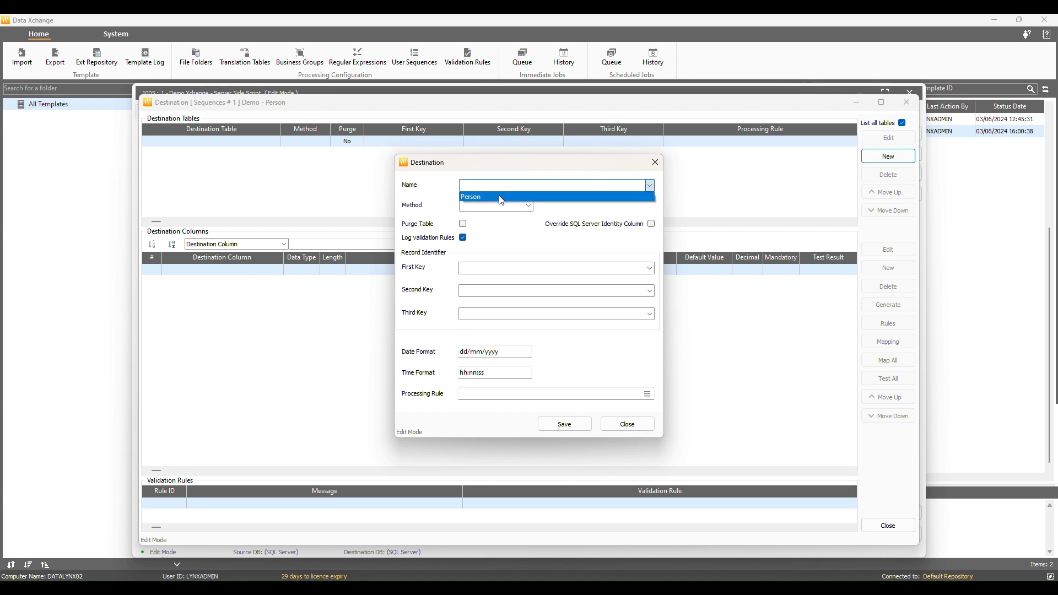
{"action": "left_click", "coordinate": [501, 197]}
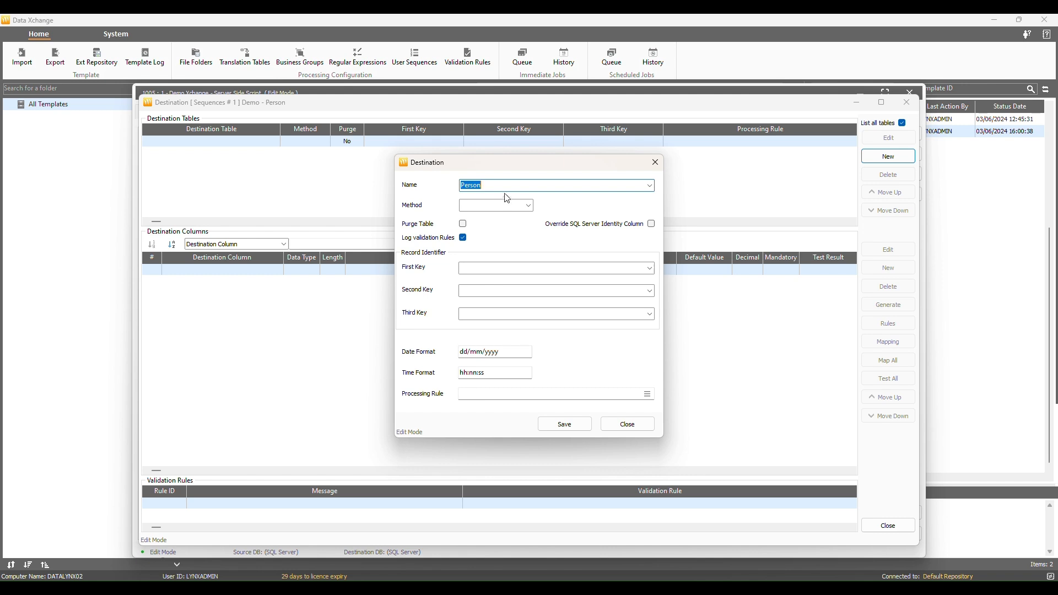
{"action": "left_click", "coordinate": [468, 27]}
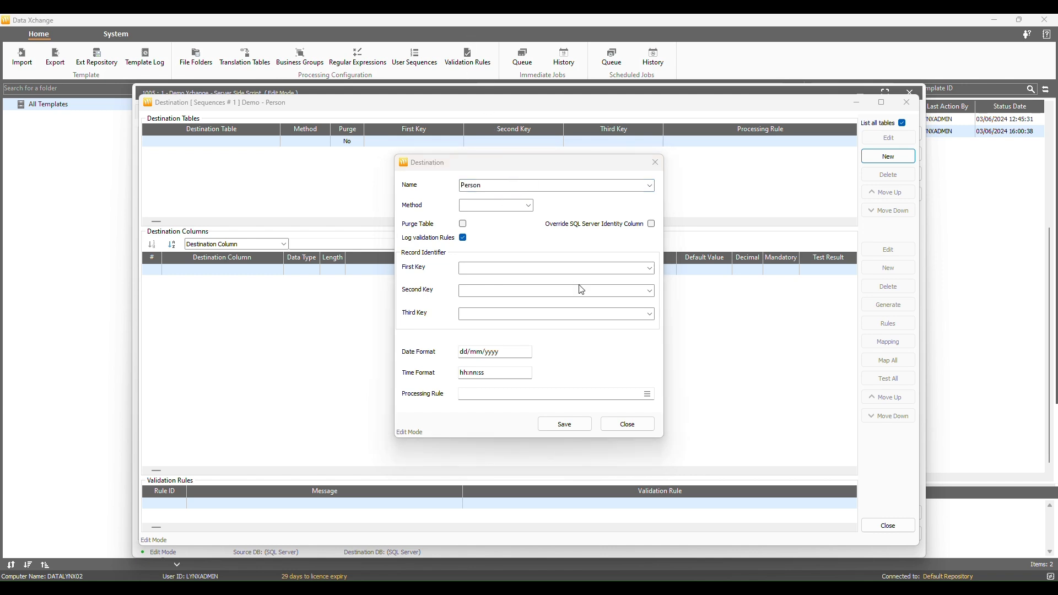
Step: Set the Person destination's method to Insert, enable Purge Table and choose BUSINESSENTITYID as the first key
{"action": "left_click", "coordinate": [527, 205]}
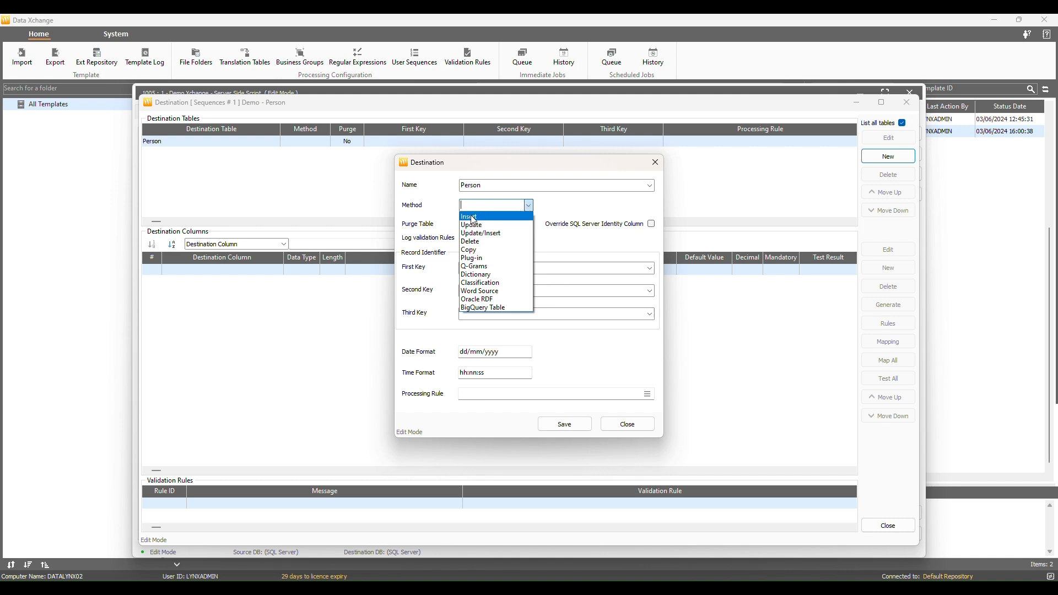
{"action": "left_click", "coordinate": [473, 218]}
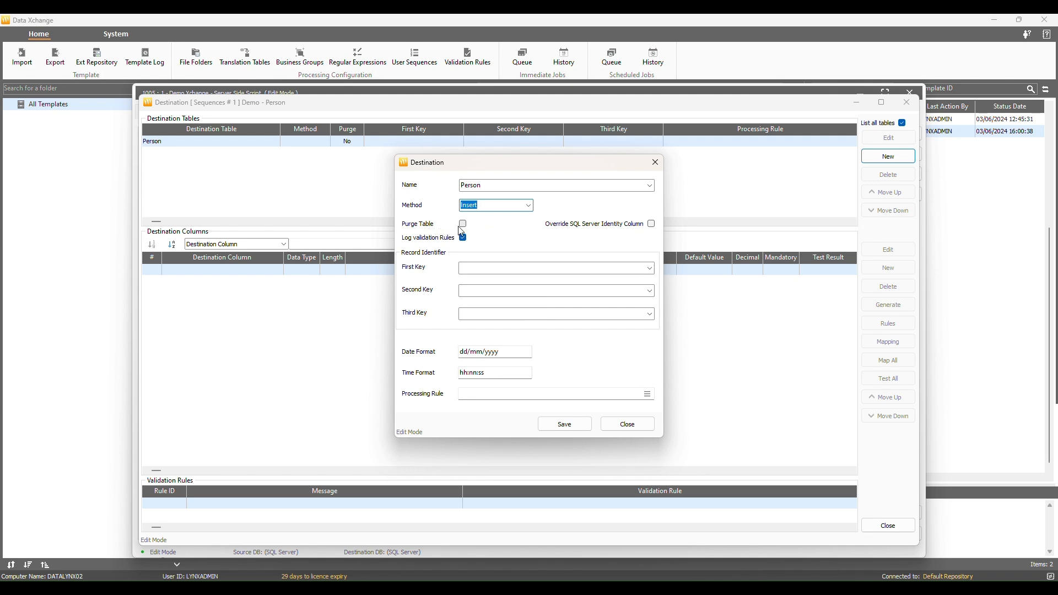
{"action": "left_click", "coordinate": [463, 225]}
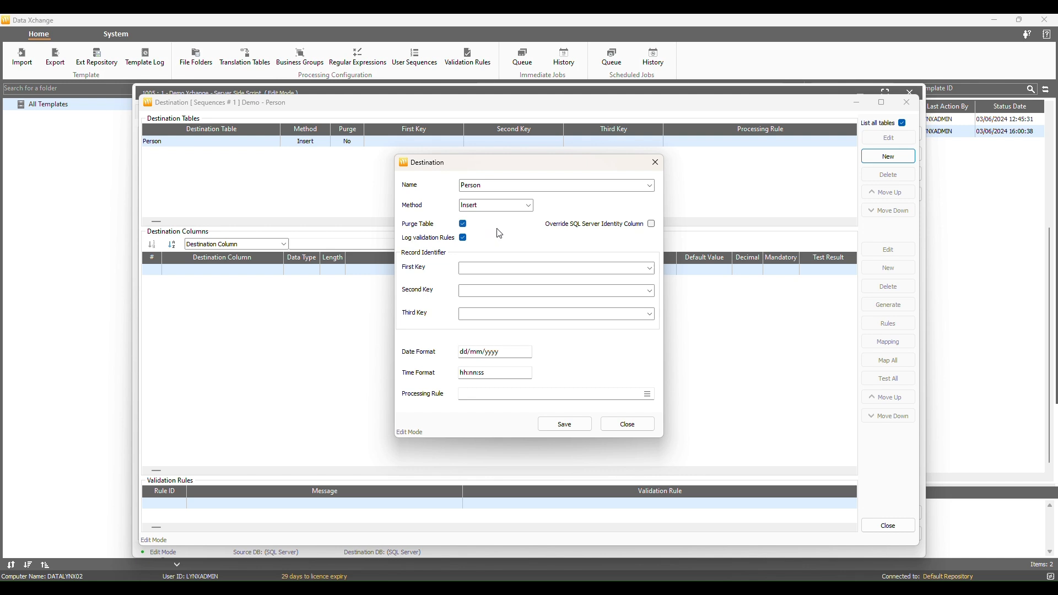
{"action": "left_click", "coordinate": [651, 269]}
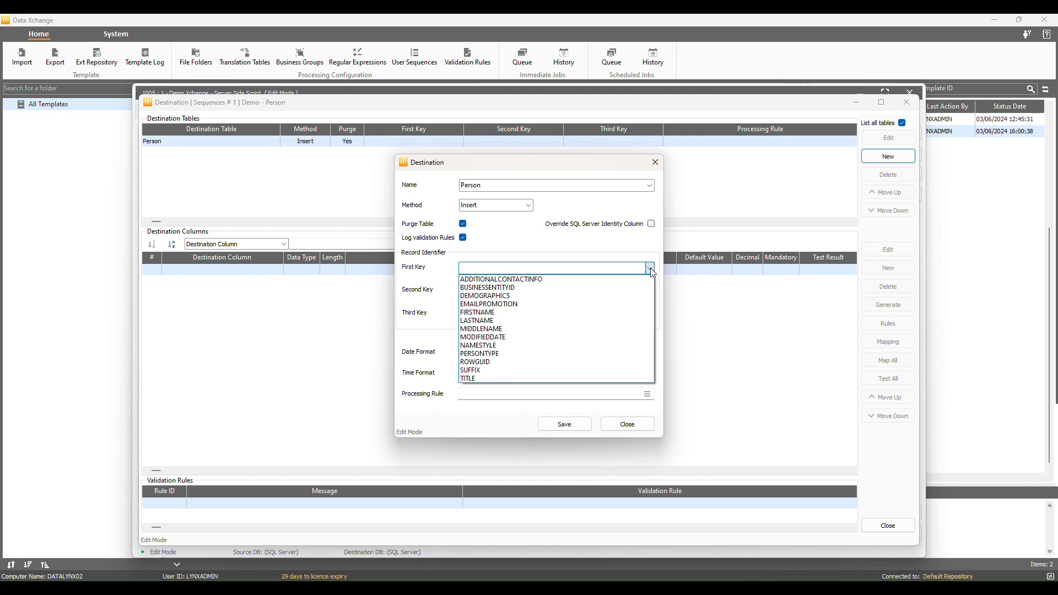
{"action": "left_click", "coordinate": [501, 291]}
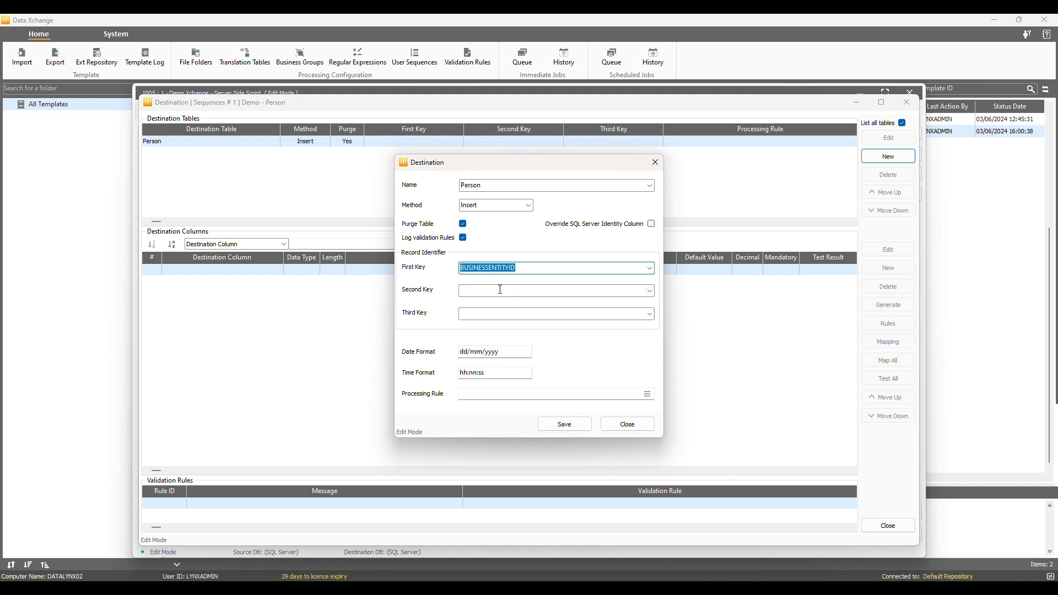
Step: Save the Person destination table and generate its destination columns
{"action": "left_click", "coordinate": [572, 429]}
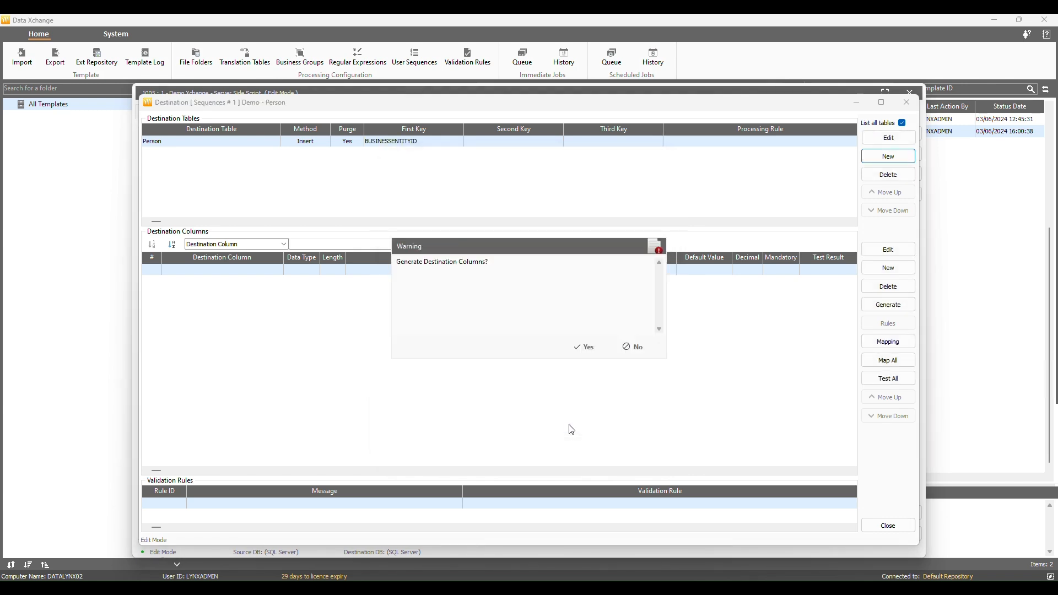
{"action": "left_click", "coordinate": [590, 352]}
{"action": "left_click", "coordinate": [595, 353]}
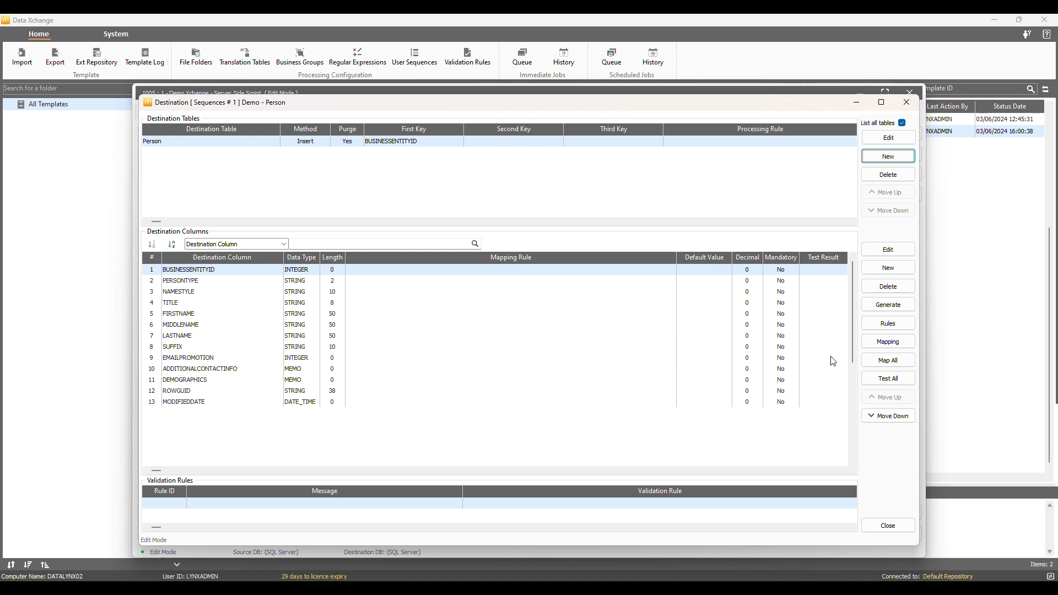
Step: Map every Person destination column to itself and check the mapping rule of FIRSTNAME
{"action": "left_click", "coordinate": [902, 363]}
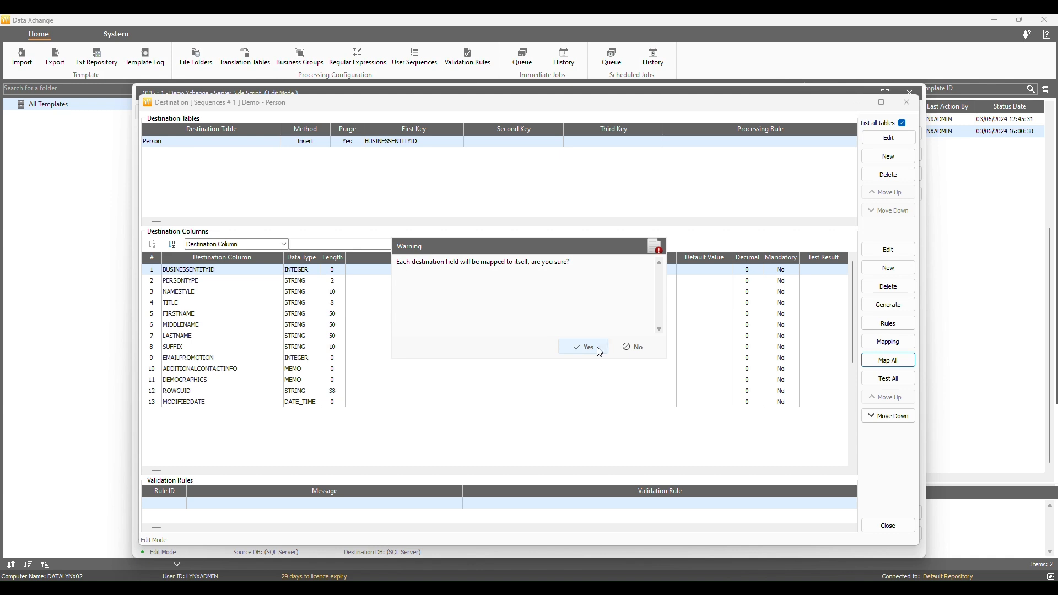
{"action": "left_click", "coordinate": [600, 352]}
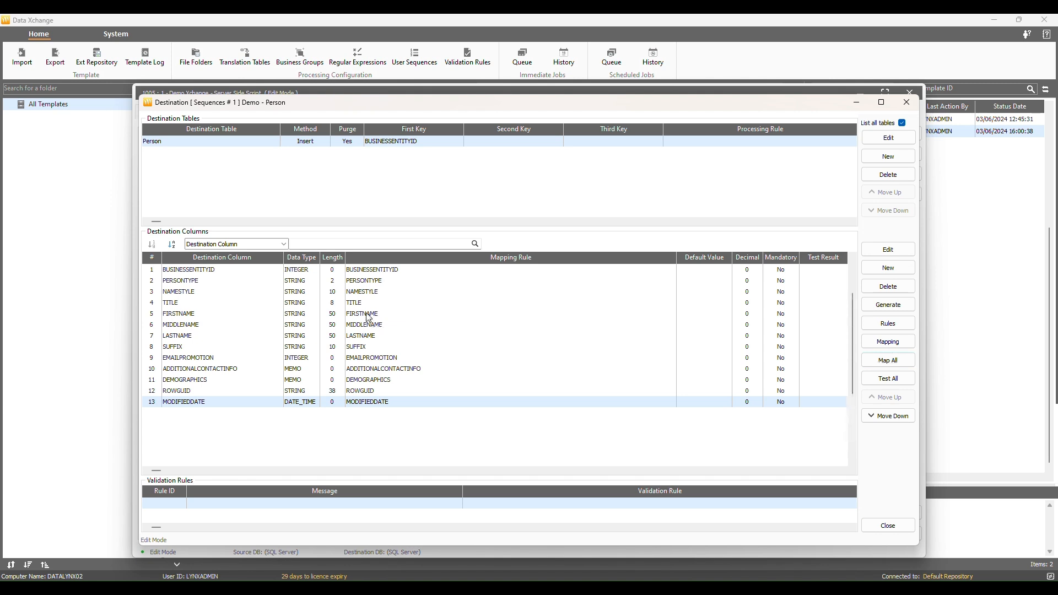
{"action": "double_click", "coordinate": [466, 313]}
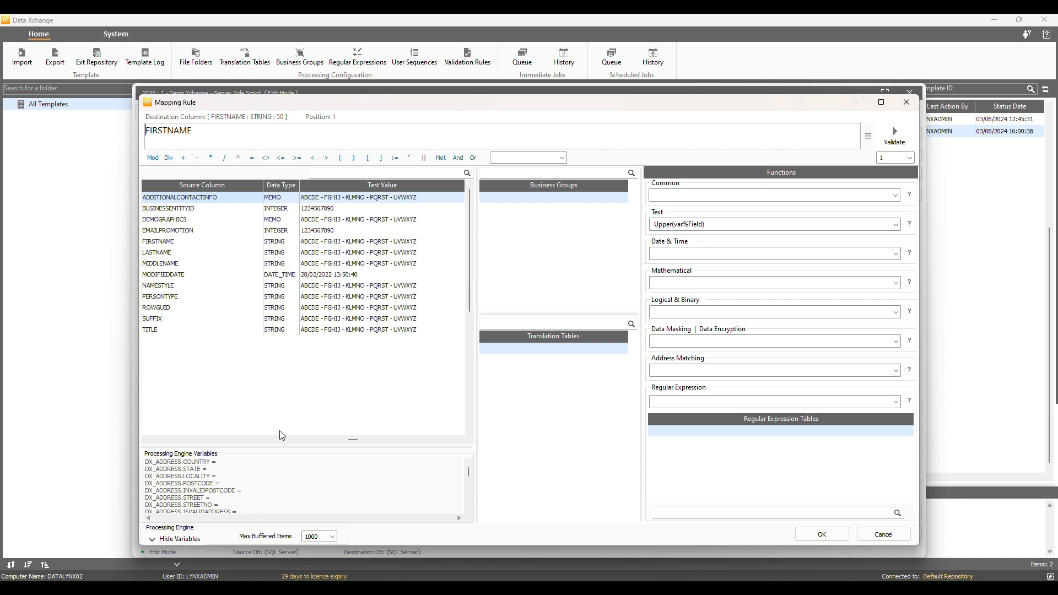
{"action": "left_click", "coordinate": [822, 534]}
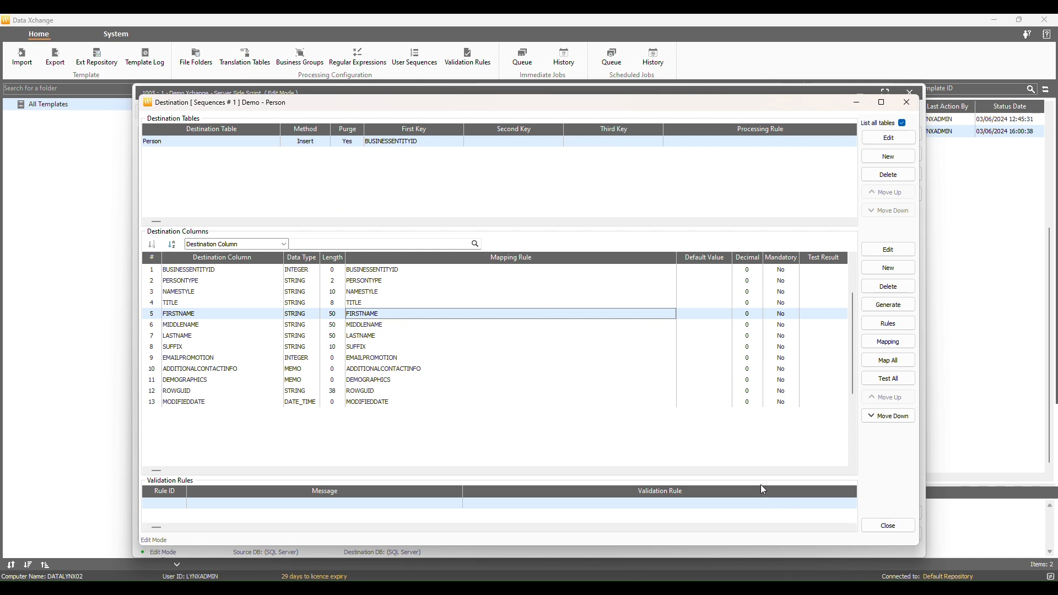
Step: Test all destination columns of the Person table and save the Server Side Script template
{"action": "left_click", "coordinate": [880, 383]}
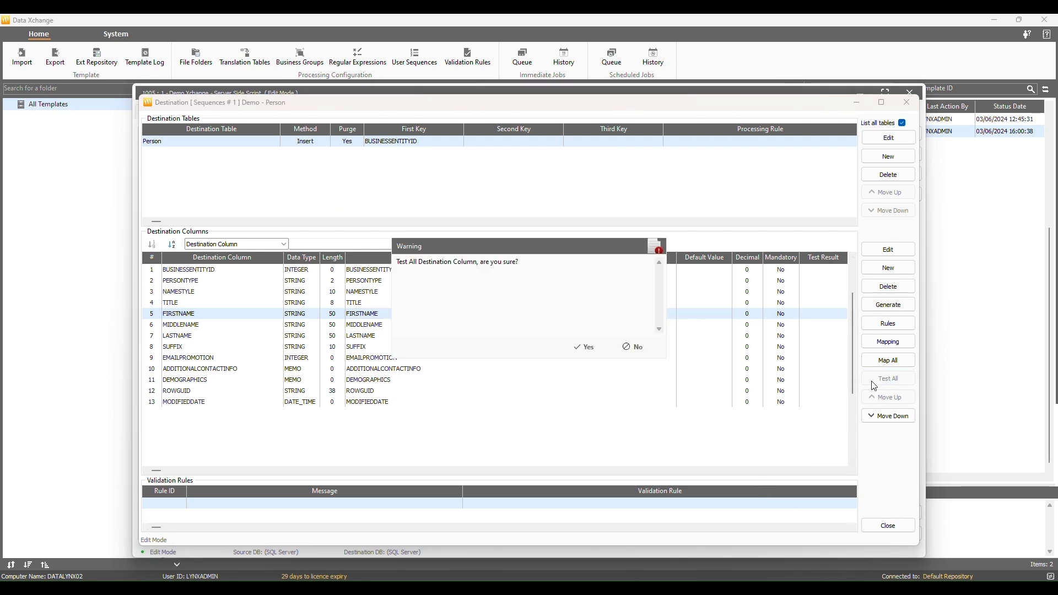
{"action": "left_click", "coordinate": [589, 347]}
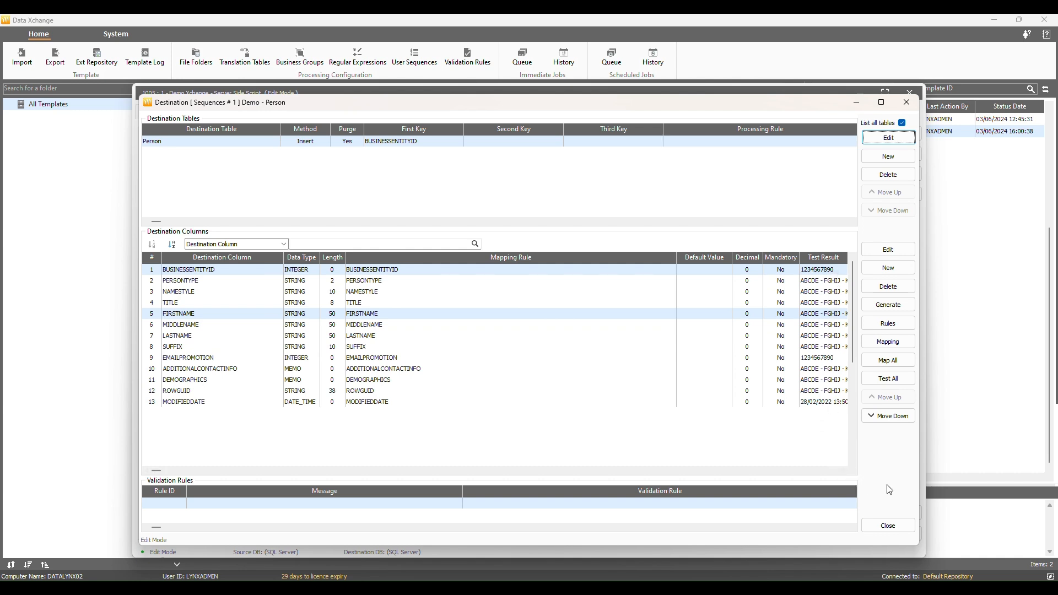
{"action": "left_click", "coordinate": [887, 525]}
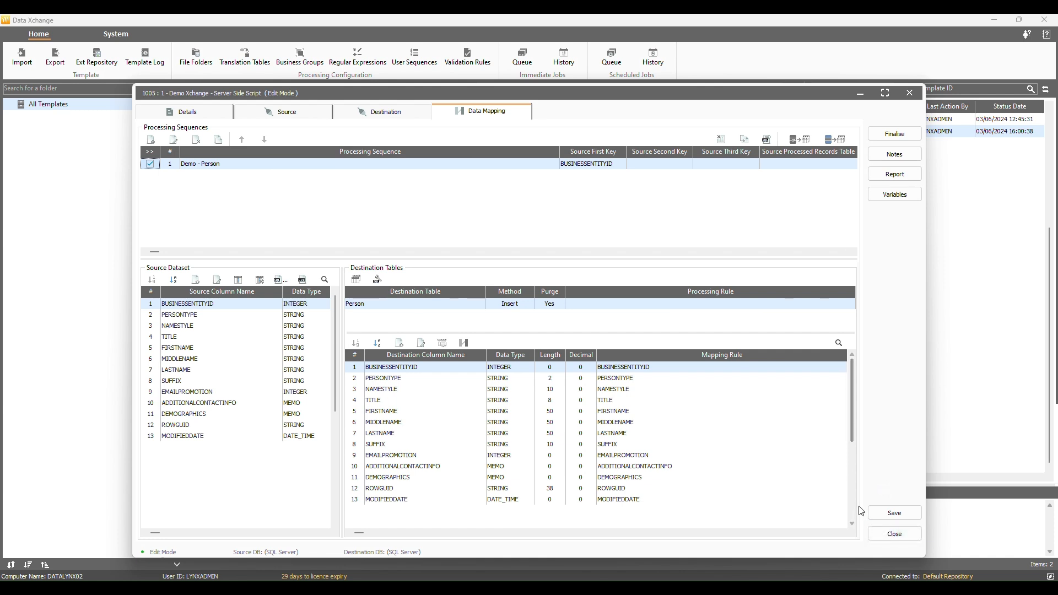
{"action": "left_click", "coordinate": [893, 517]}
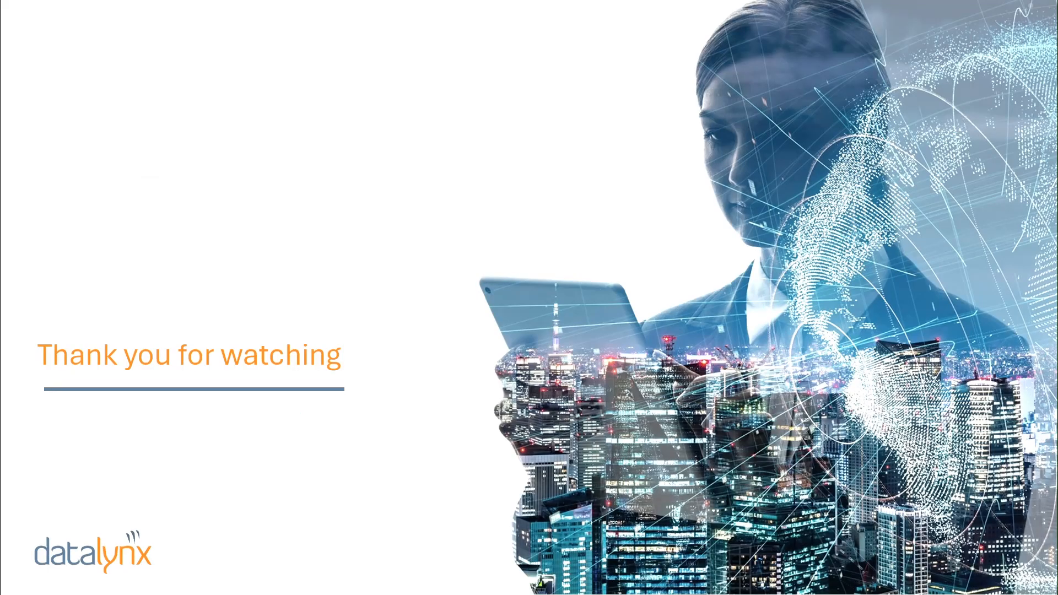